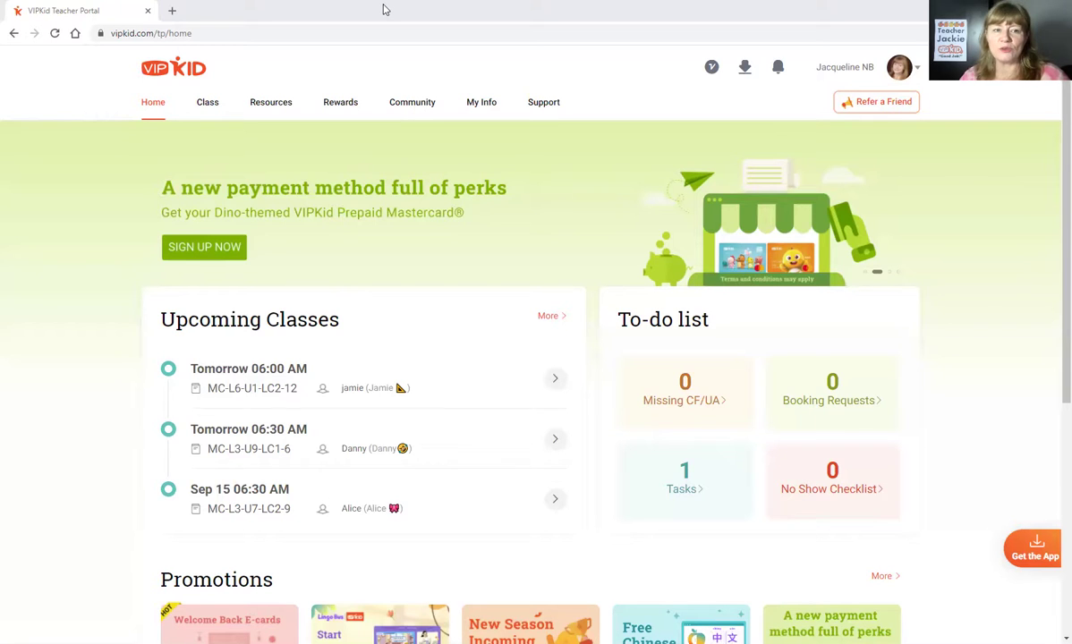
# Open the materials of the Sep 14 06:00 AM and 06:30 AM classes from the upcoming classes list, each in its own tab.
pyautogui.moveTo(205, 110)
pyautogui.click(216, 148)
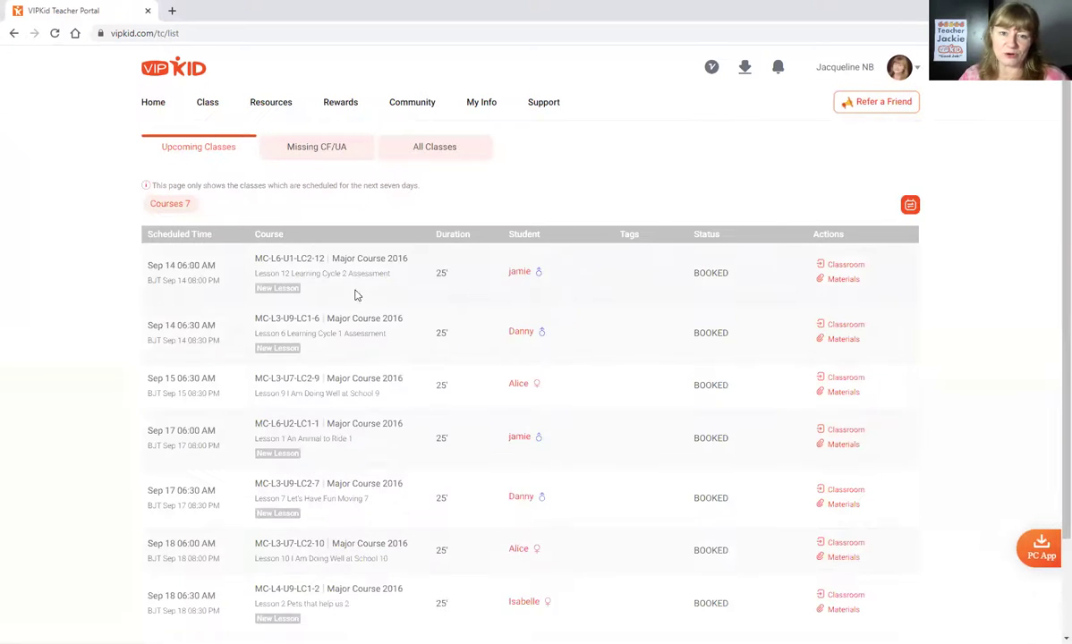
pyautogui.click(843, 280)
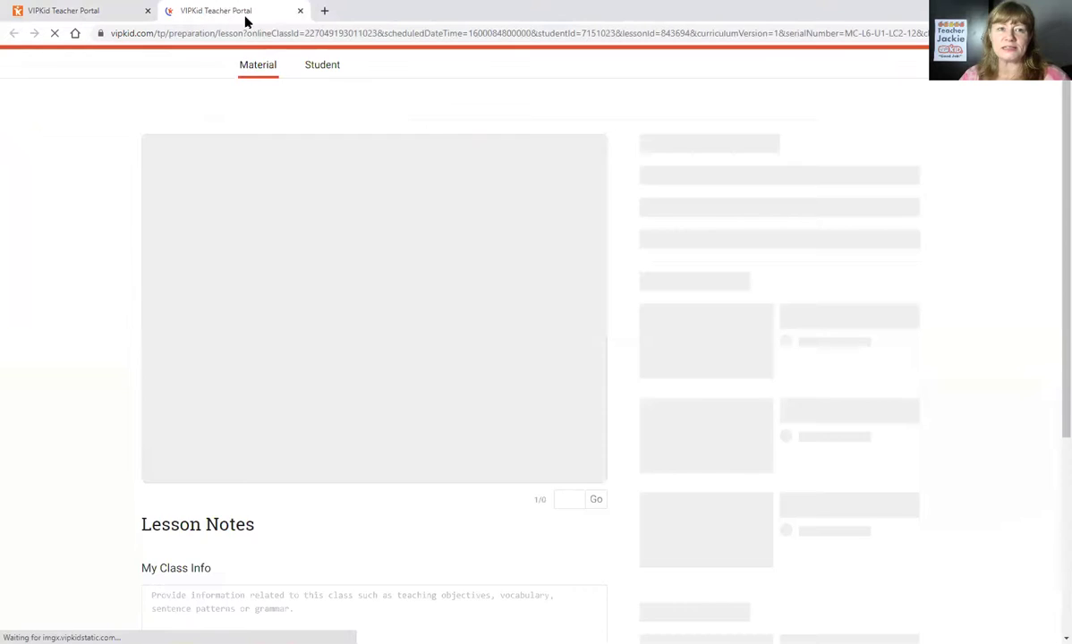
pyautogui.click(115, 10)
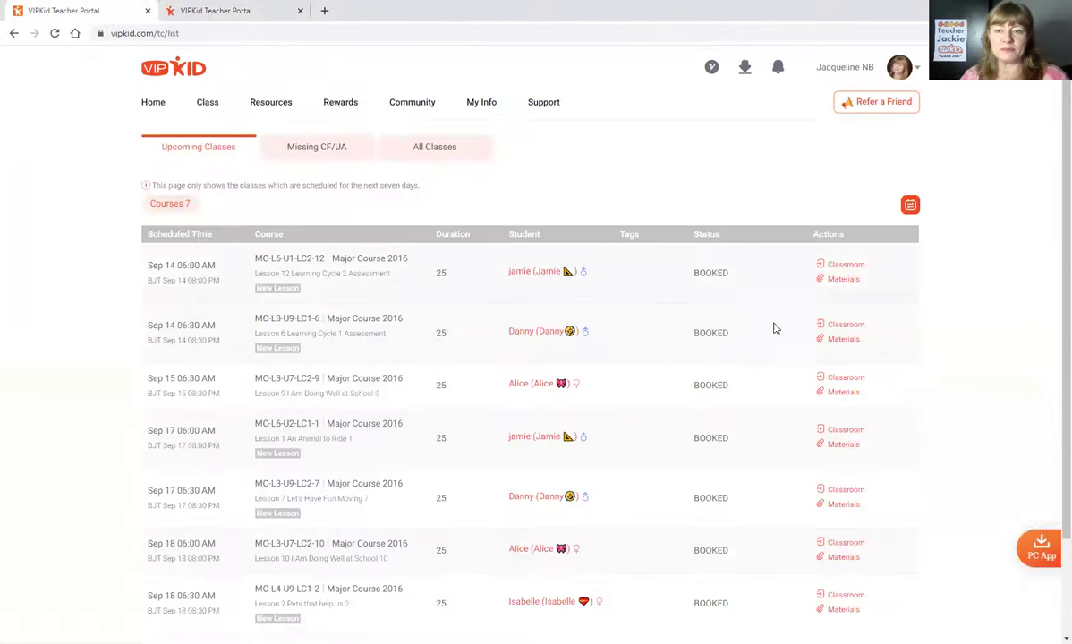
pyautogui.click(843, 341)
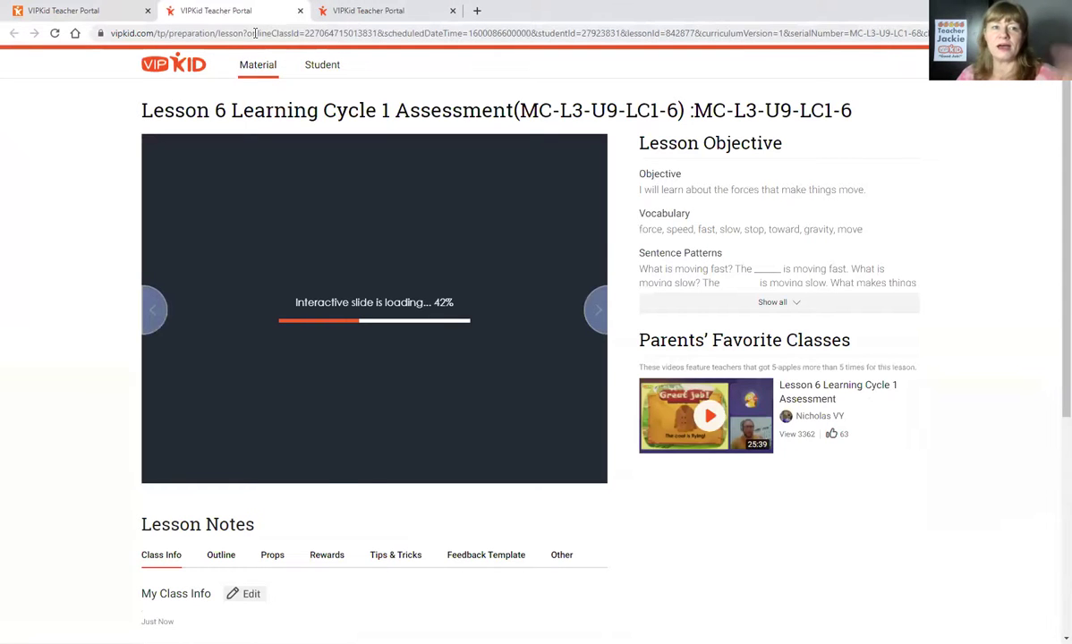
pyautogui.click(354, 10)
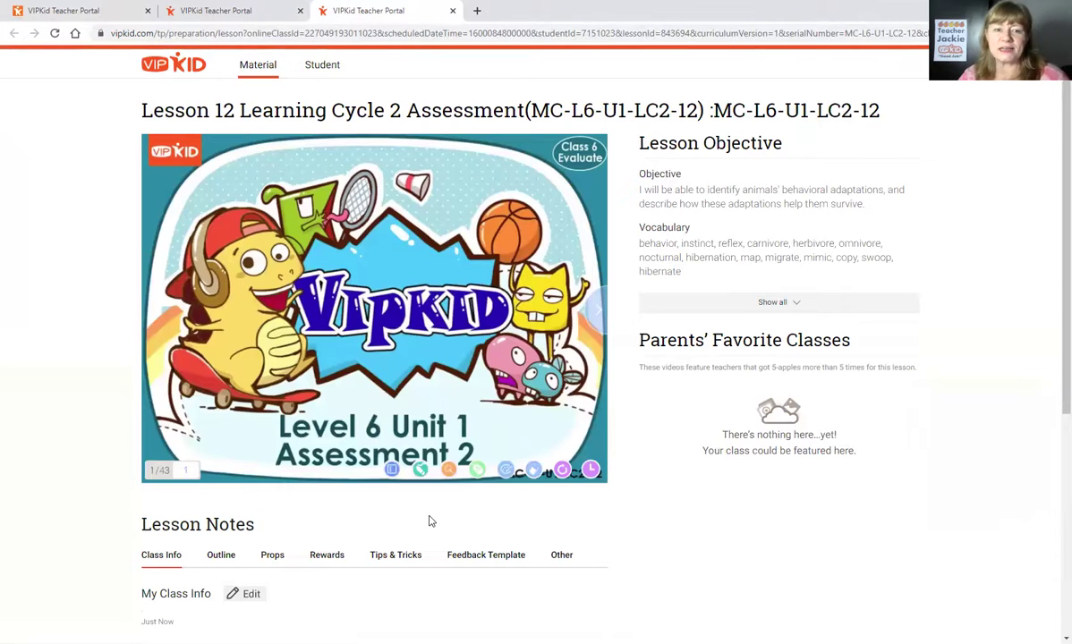
pyautogui.click(230, 15)
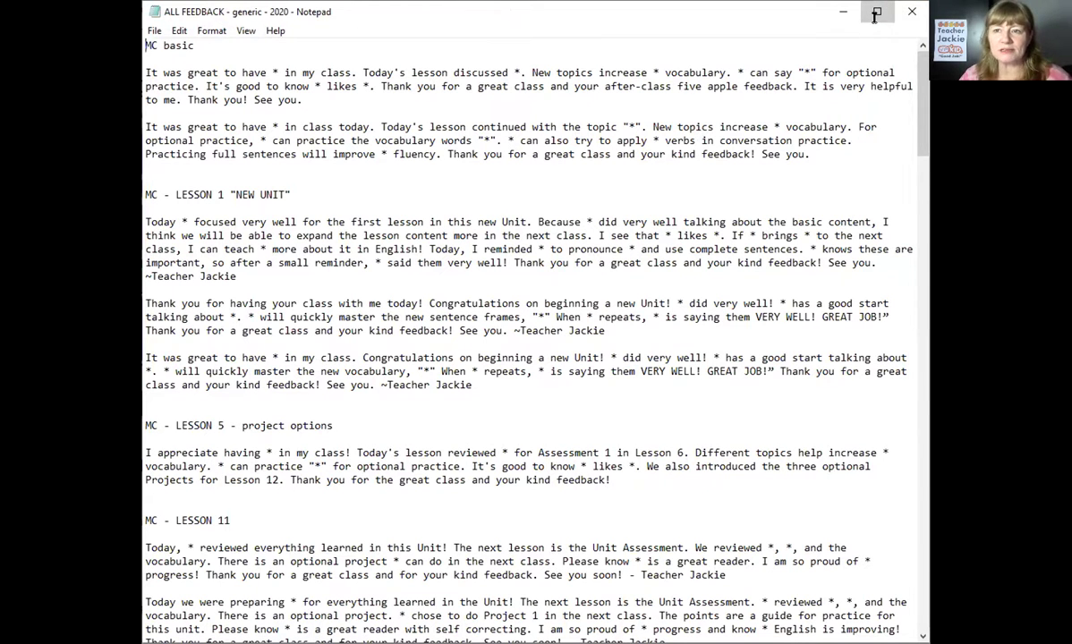
# Maximize the Notepad file ALL FEEDBACK - generic - 2020 and review its MC feedback sections for Lessons 1, 5 and 11.
pyautogui.click(878, 10)
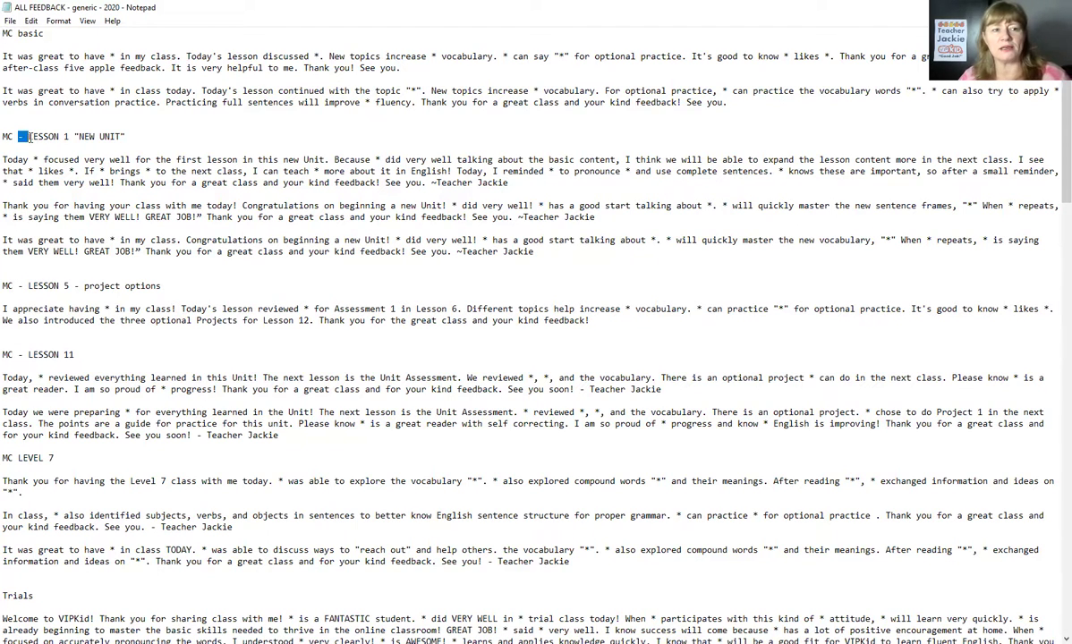
pyautogui.click(167, 134)
pyautogui.moveTo(166, 134); pyautogui.dragTo(40, 120)
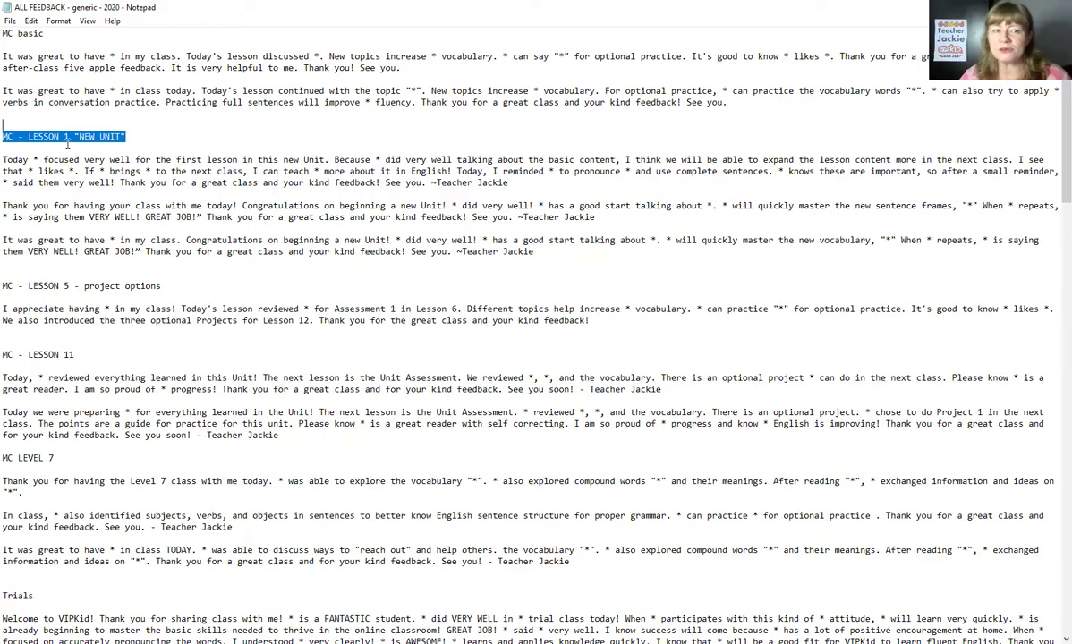
pyautogui.moveTo(167, 290); pyautogui.dragTo(5, 284)
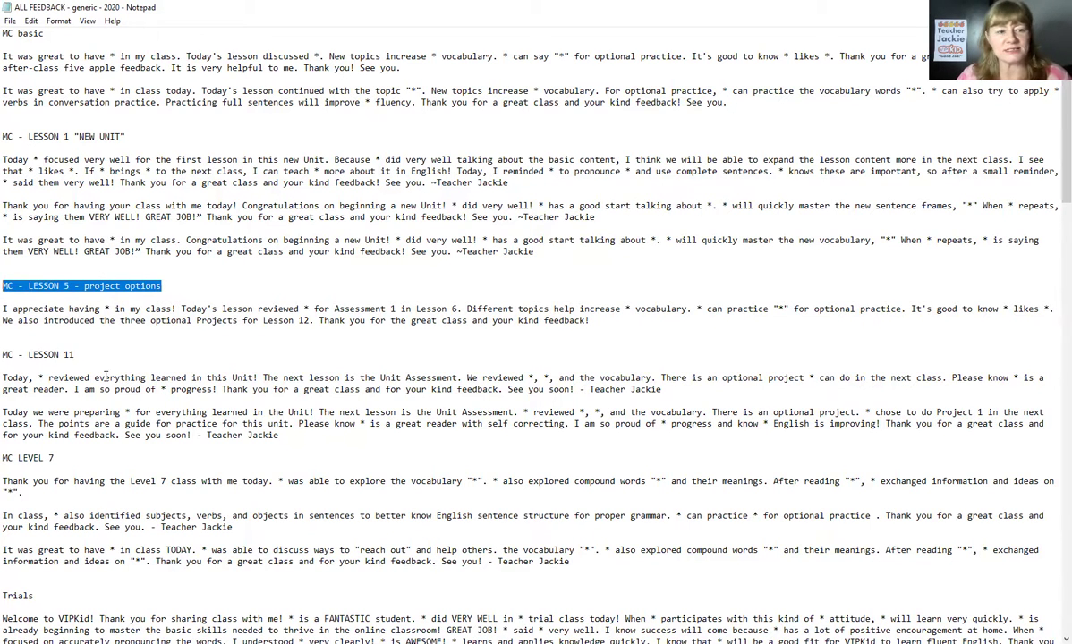
pyautogui.scroll(-1, 123, 362)
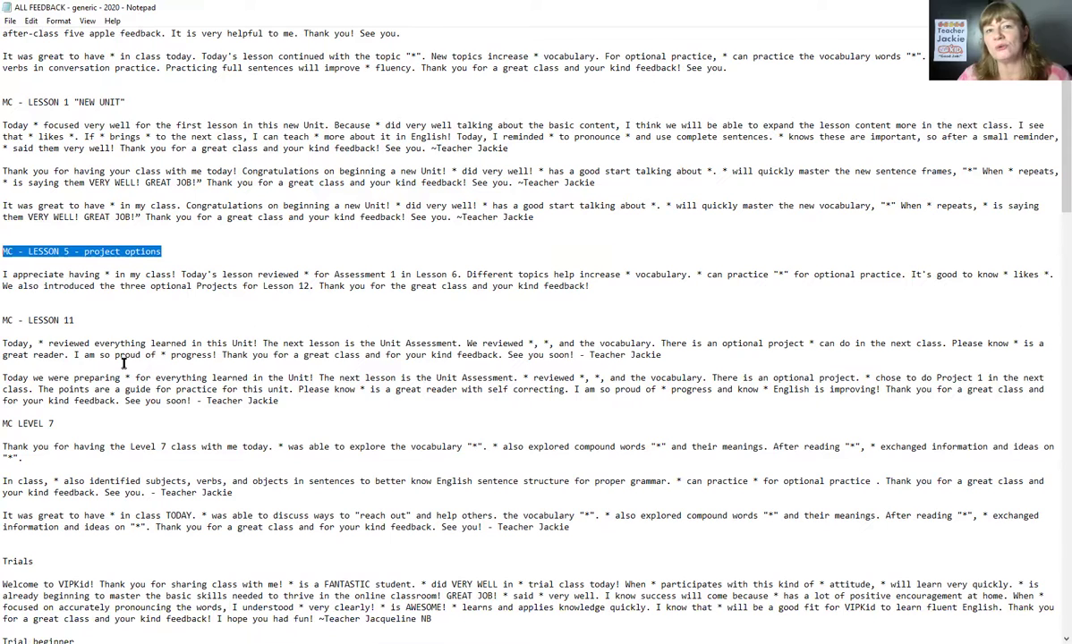
pyautogui.click(91, 328)
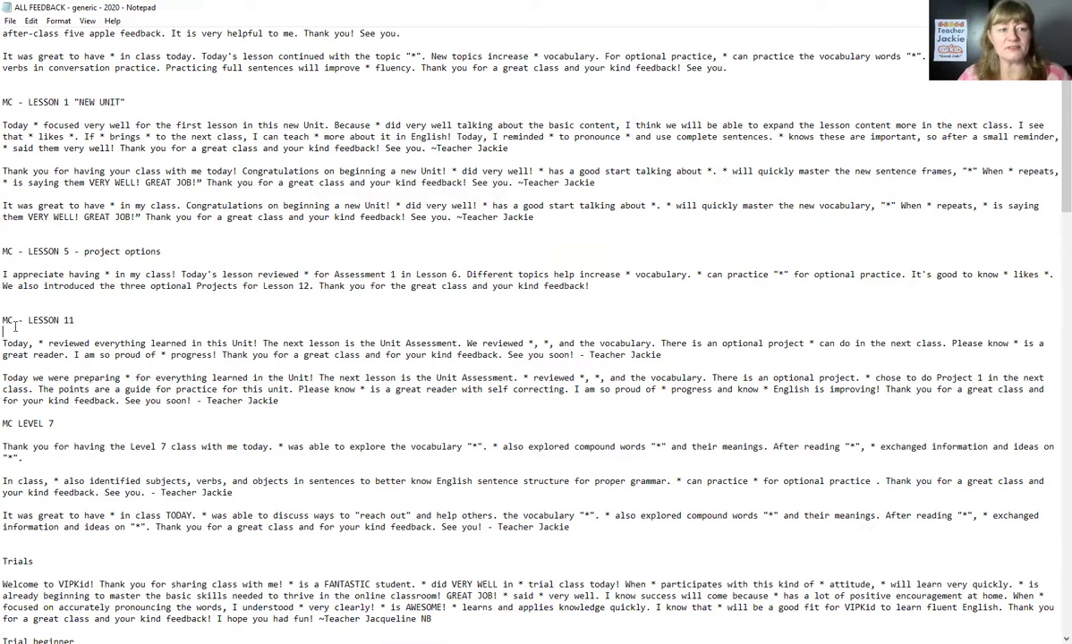
pyautogui.click(60, 261)
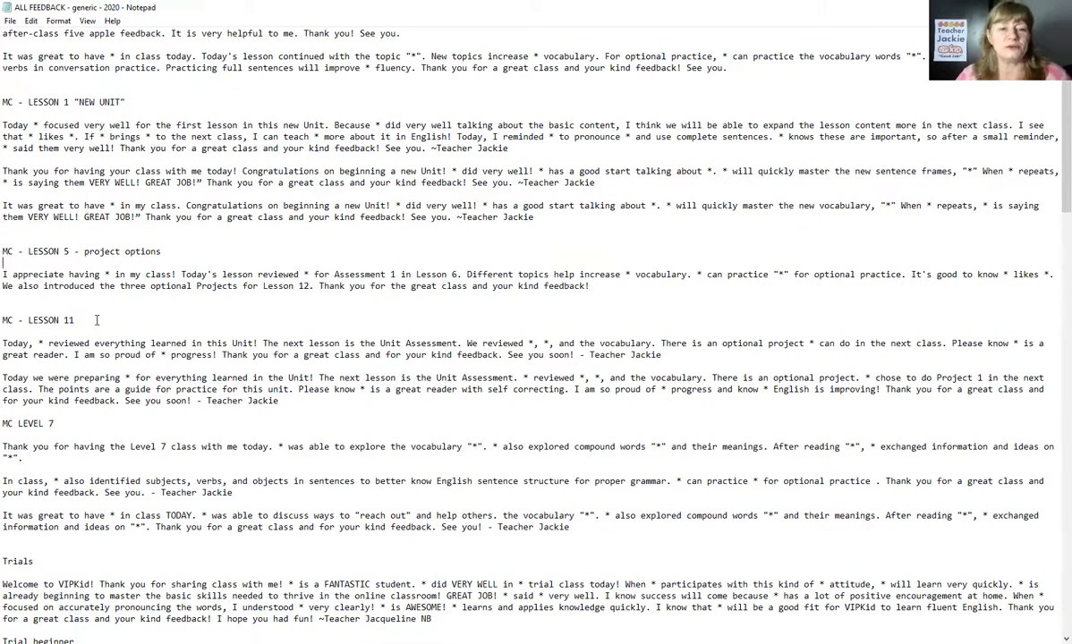
# Find the UA 1 section in the feedback file and copy its mid-unit assessment feedback paragraph.
pyautogui.scroll(-3, 104, 326)
pyautogui.moveTo(68, 319); pyautogui.dragTo(5, 317)
pyautogui.scroll(-5, 77, 383)
pyautogui.scroll(-12, 96, 334)
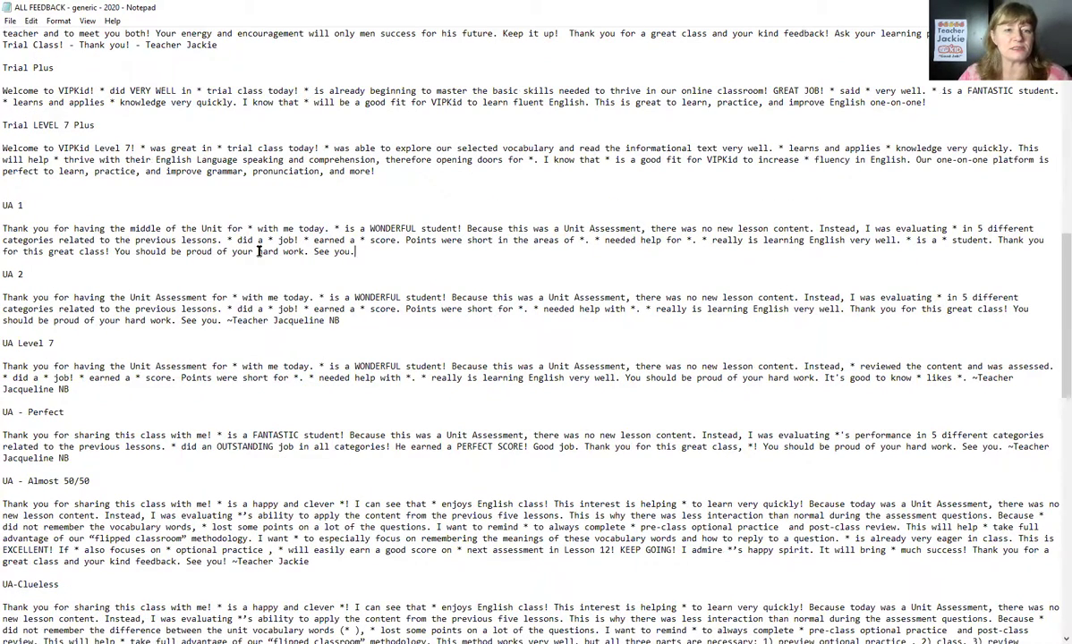
pyautogui.moveTo(257, 251); pyautogui.dragTo(382, 259)
pyautogui.click(133, 247)
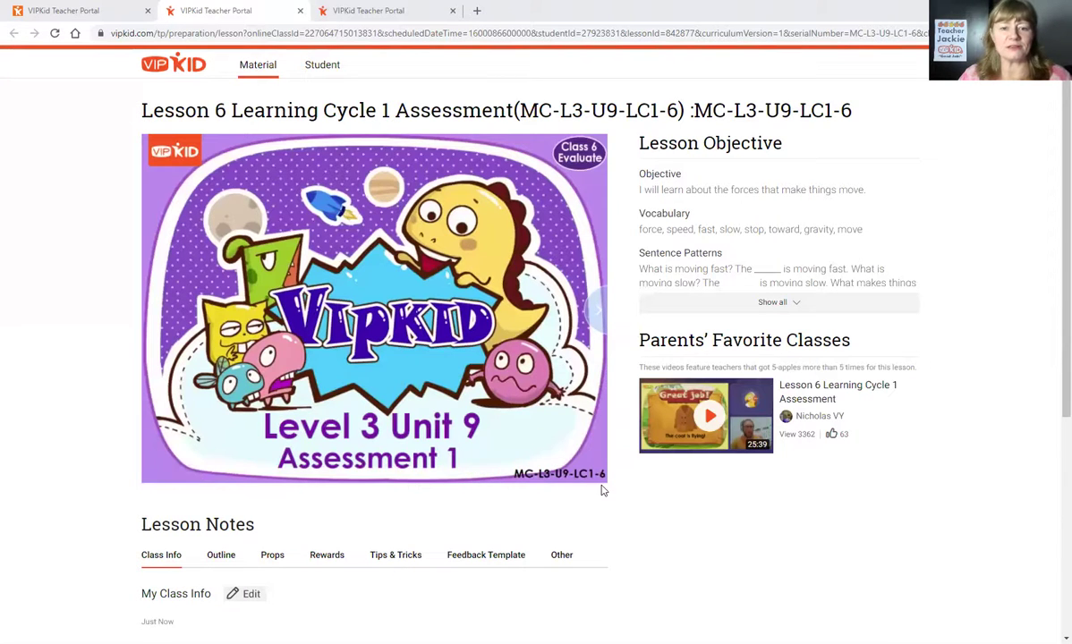
# Replace the "Feedback Template:" text in the Lesson 6 assessment's own feedback template with the copied UA 1 paragraph.
pyautogui.scroll(-2, 564, 494)
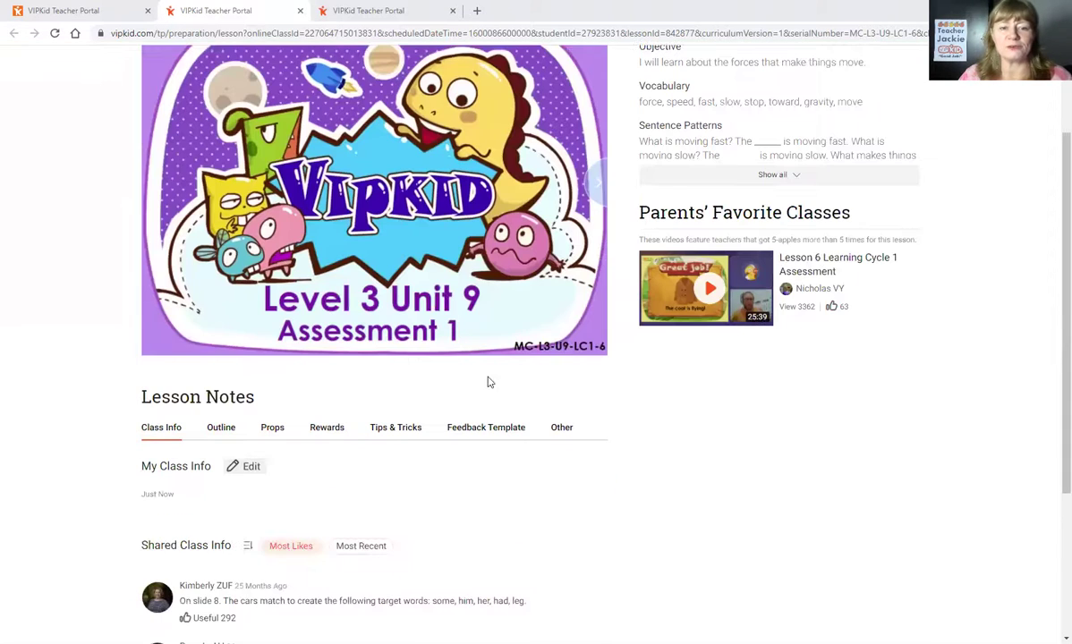
pyautogui.click(494, 429)
pyautogui.click(304, 469)
pyautogui.click(349, 521)
pyautogui.write('Feedback Template:')
pyautogui.scroll(-3, 440, 479)
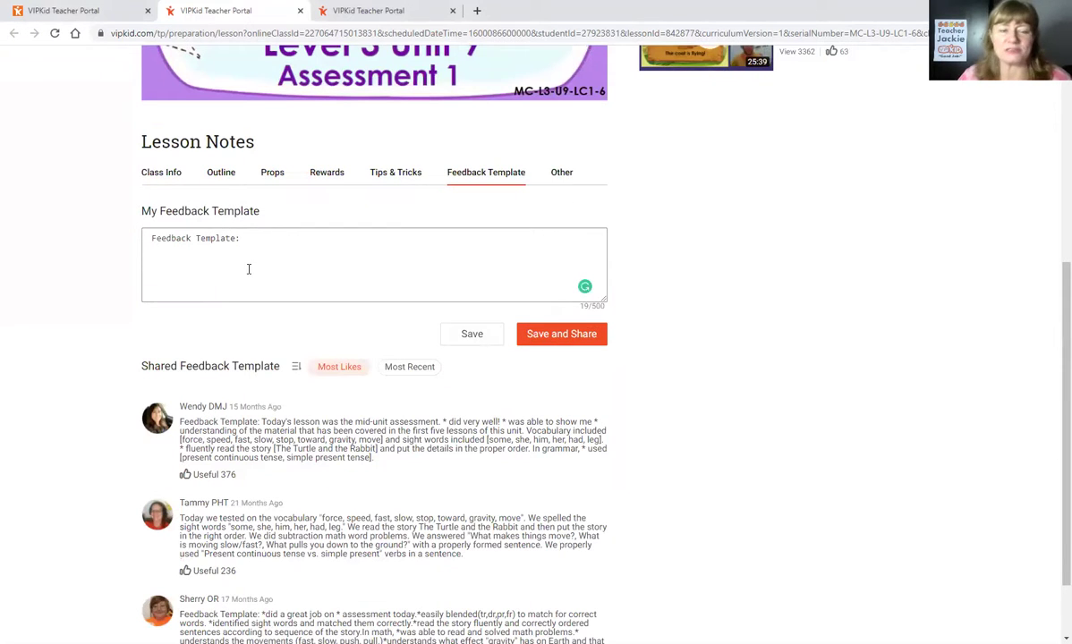
pyautogui.tripleClick(291, 238)
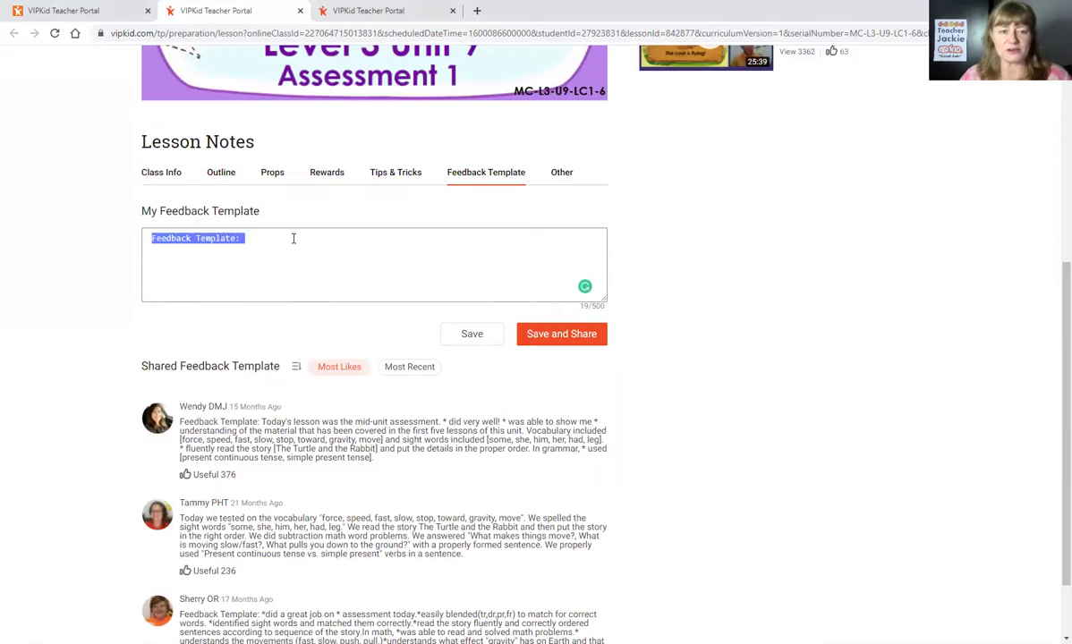
pyautogui.hotkey('ctrl', 'v')
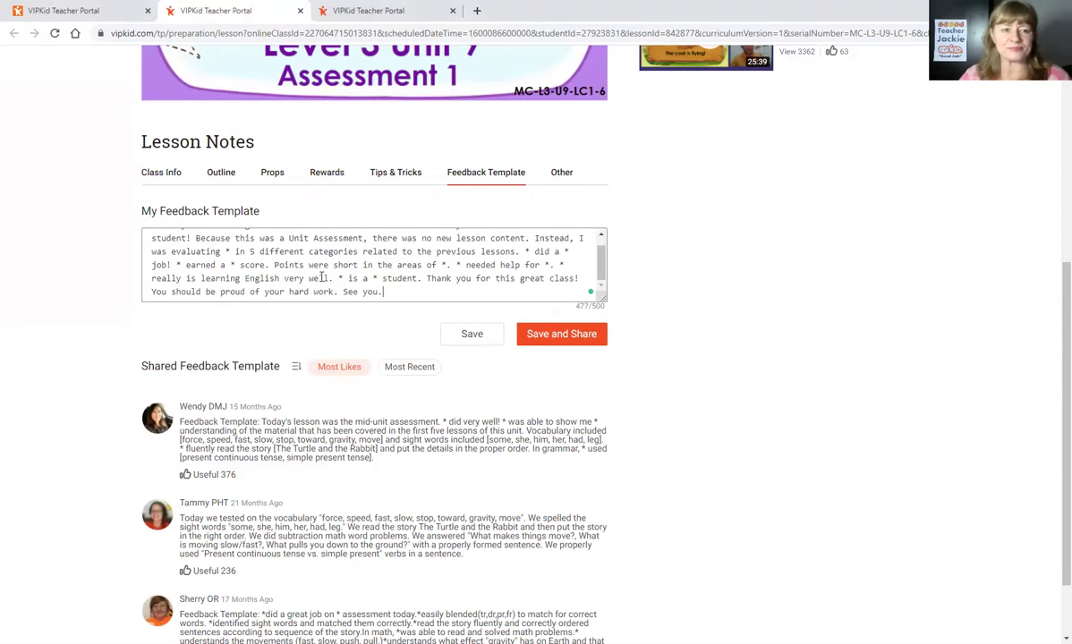
# Check the pasted feedback against the lesson by advancing the slides to the Game Map on slide 4.
pyautogui.scroll(1, 322, 279)
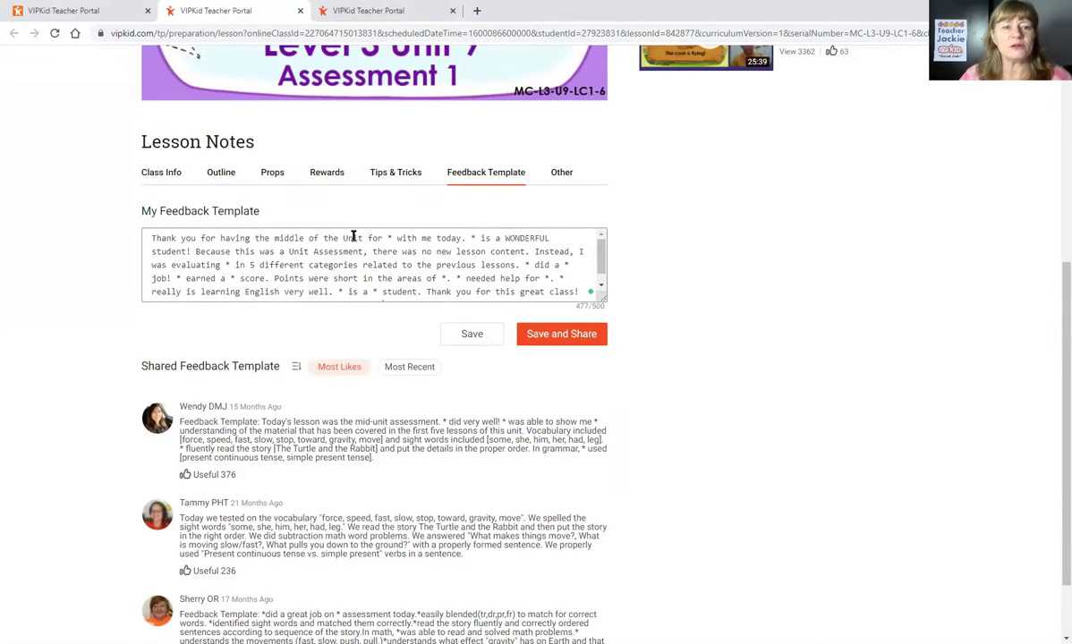
pyautogui.scroll(2, 752, 246)
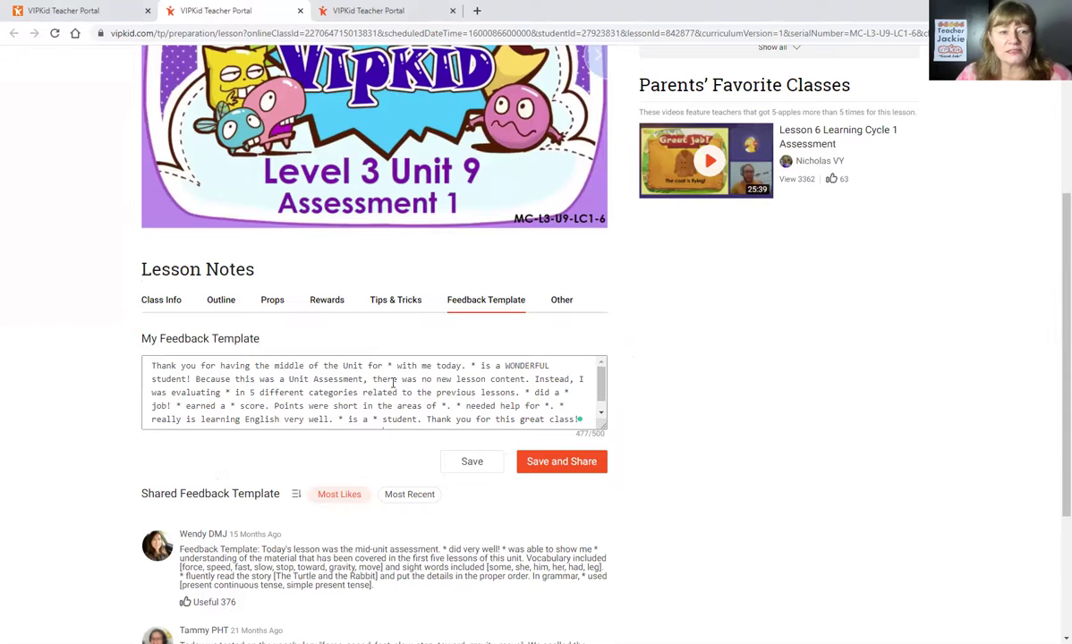
pyautogui.doubleClick(252, 392)
pyautogui.scroll(1, 537, 358)
pyautogui.click(599, 132)
pyautogui.click(598, 132)
pyautogui.click(599, 131)
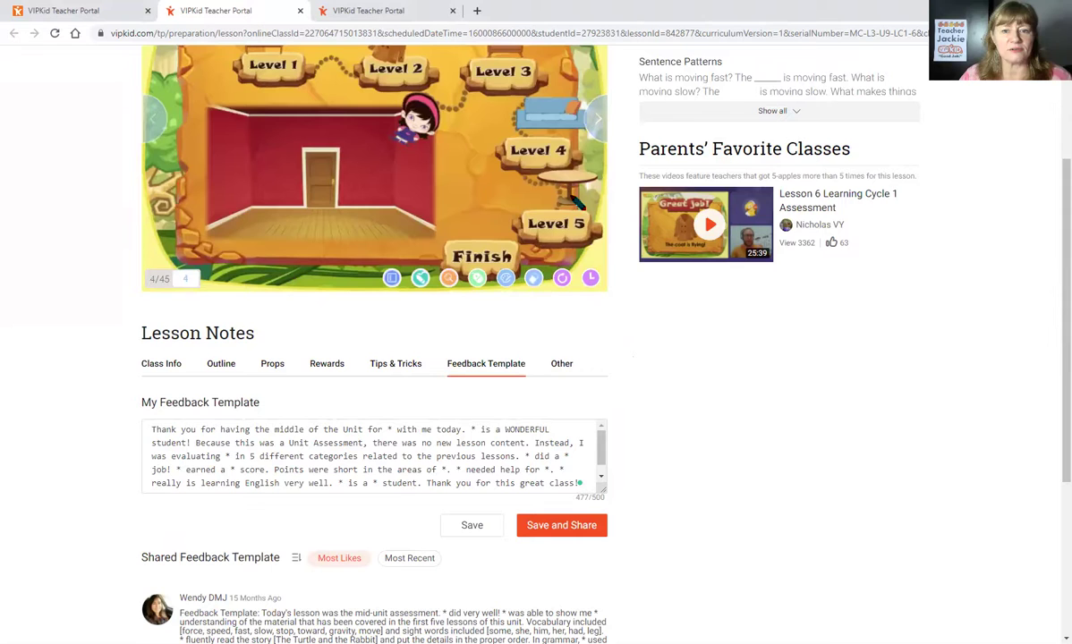
pyautogui.scroll(1, 599, 132)
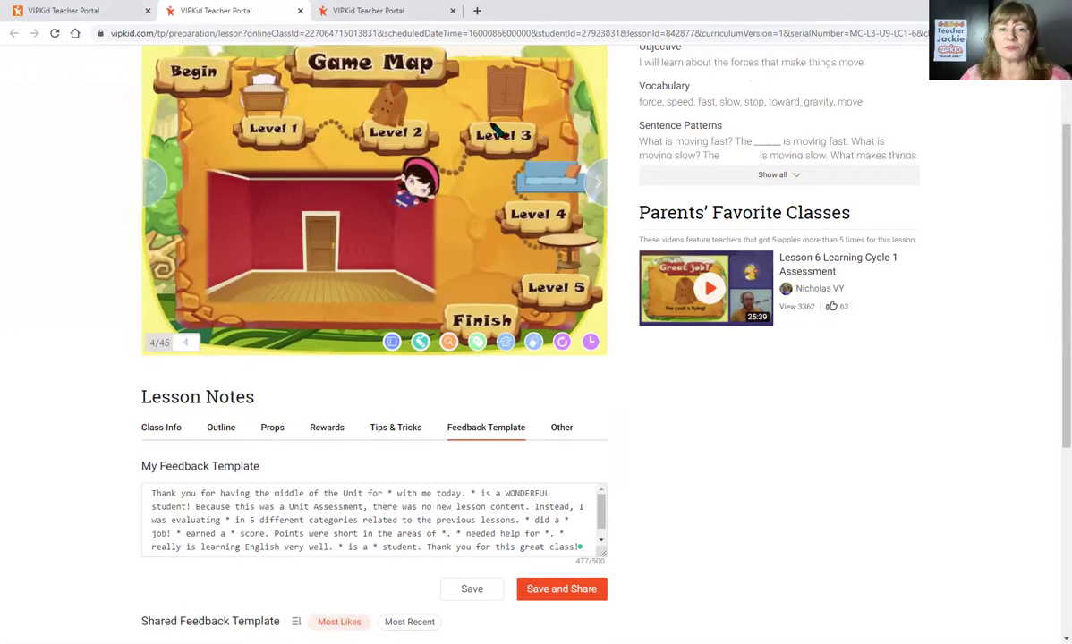
pyautogui.scroll(-2, 433, 388)
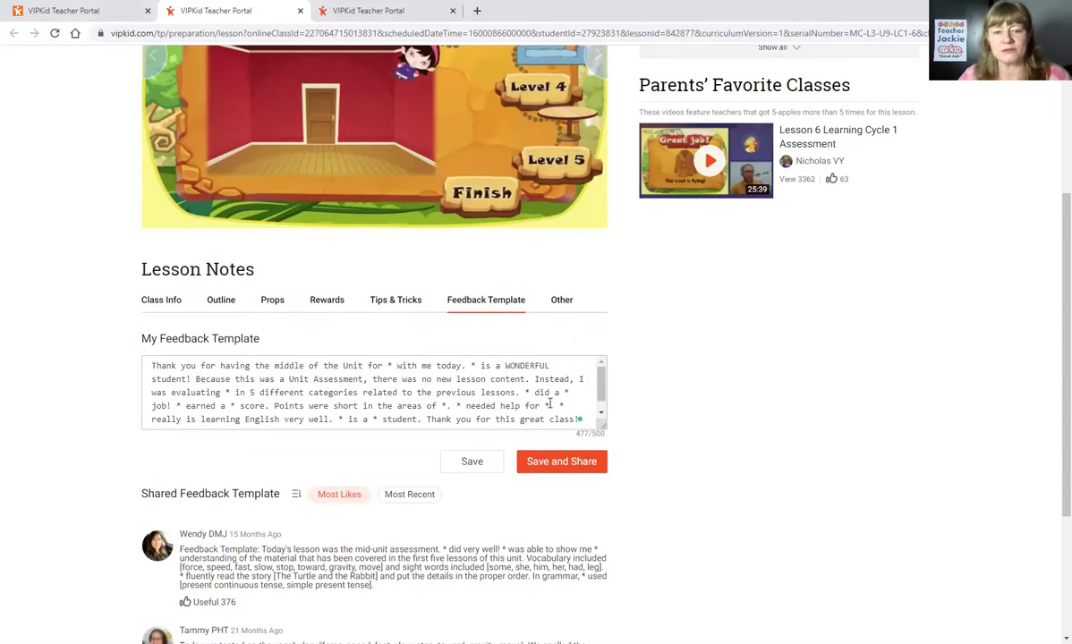
# Enlarge the feedback text box to show the whole paragraph and highlight the vocabulary words in the Lesson Objective.
pyautogui.moveTo(604, 427); pyautogui.dragTo(608, 467)
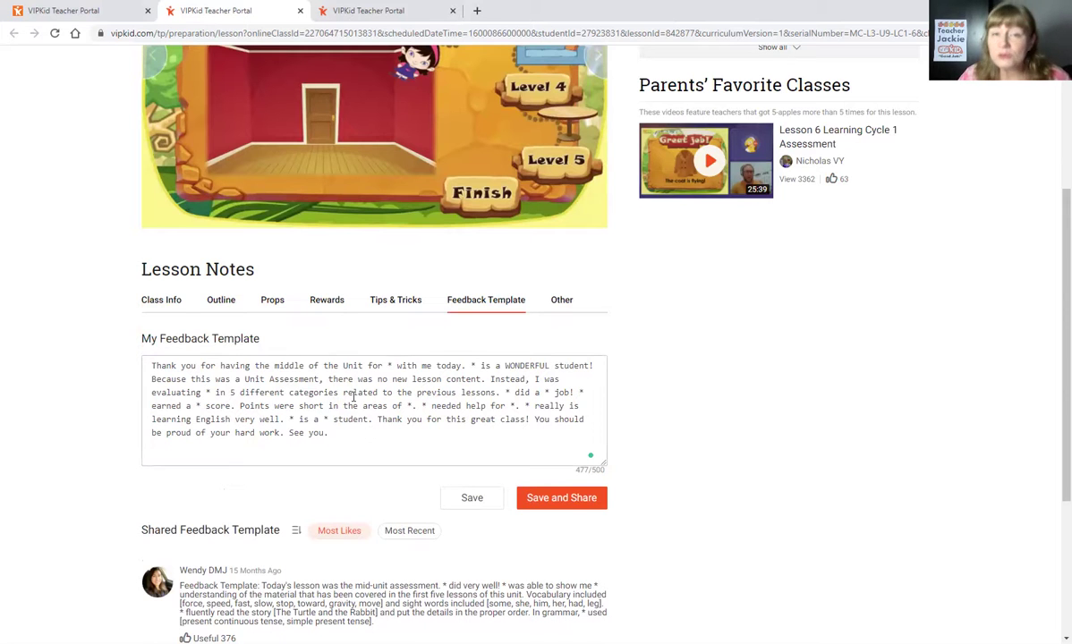
pyautogui.scroll(3, 646, 335)
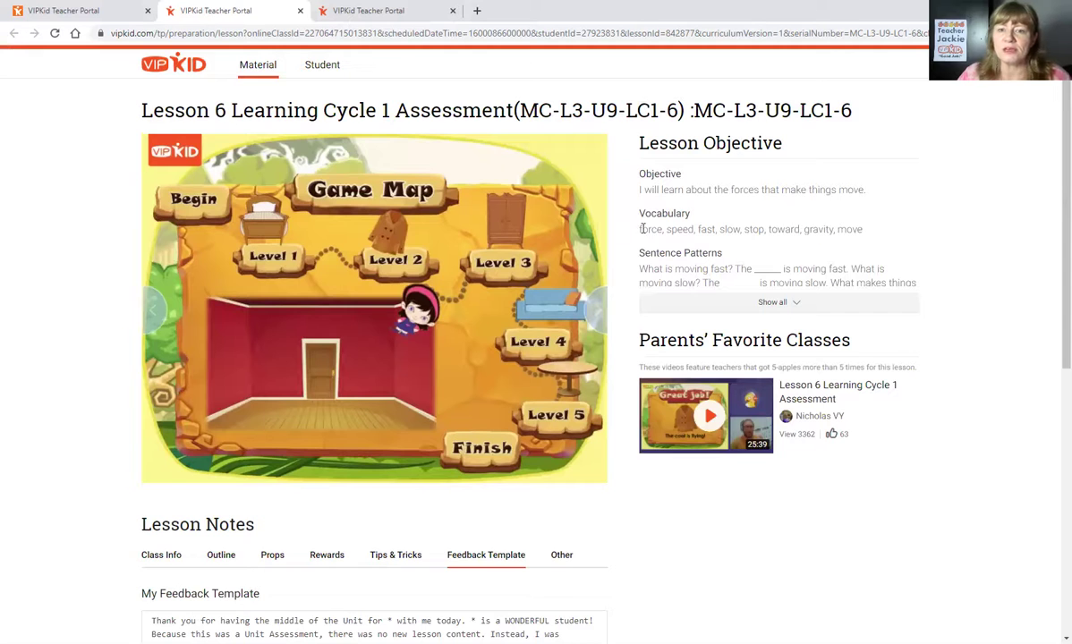
pyautogui.moveTo(864, 231); pyautogui.dragTo(642, 229)
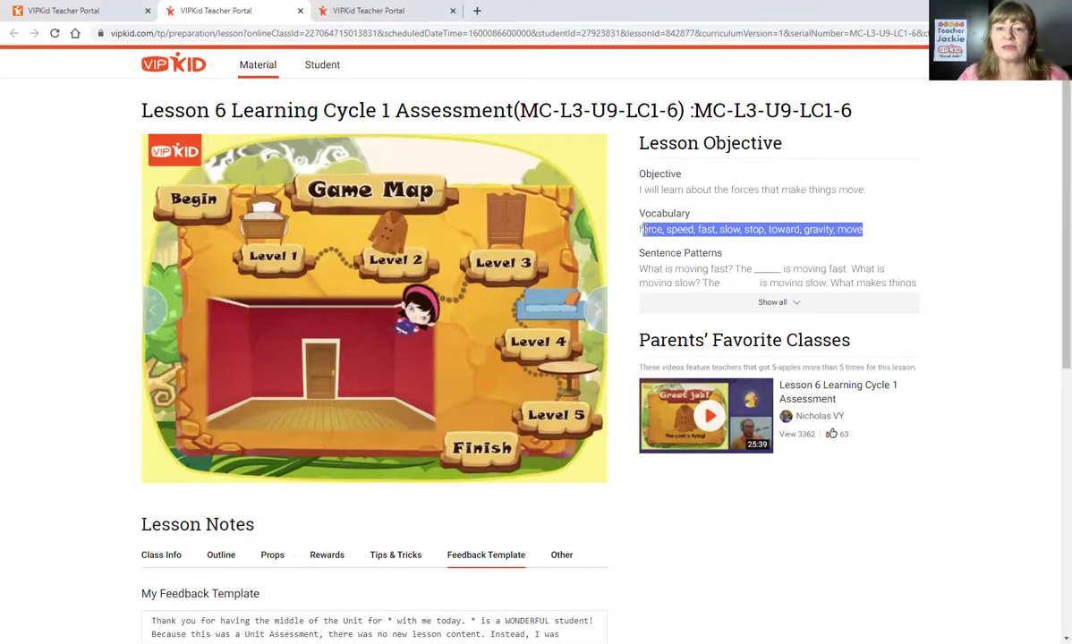
# Remove the "Feedback Template:" prefix, save and share the template, and sort the shared templates by most recent.
pyautogui.scroll(-4, 537, 269)
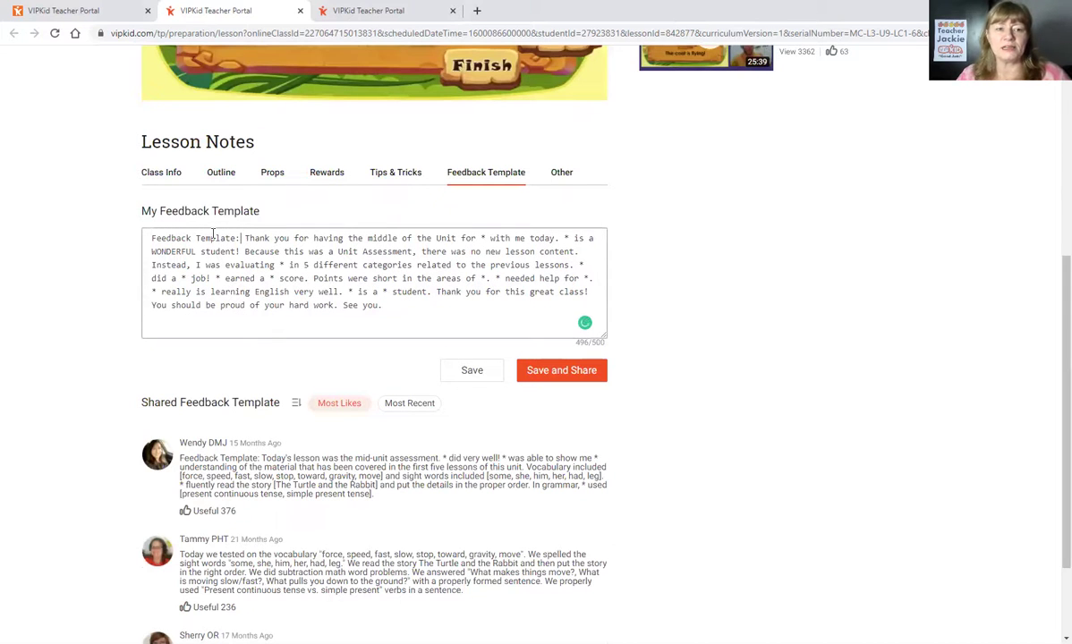
pyautogui.moveTo(213, 234); pyautogui.dragTo(134, 225)
pyautogui.hotkey('ctrl', 'c')
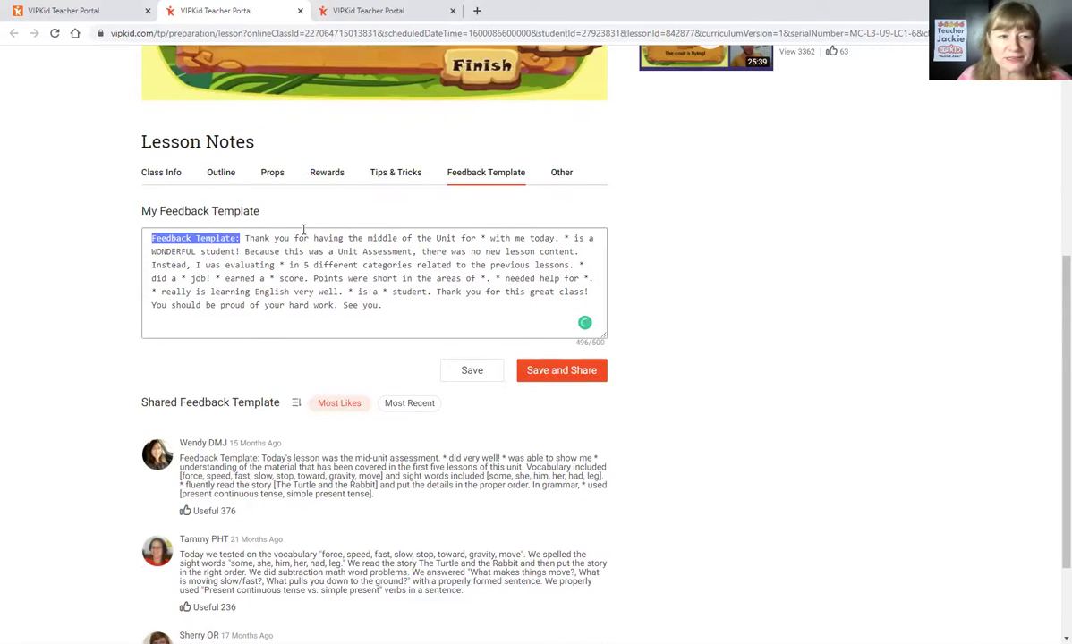
pyautogui.press('BackSpace')
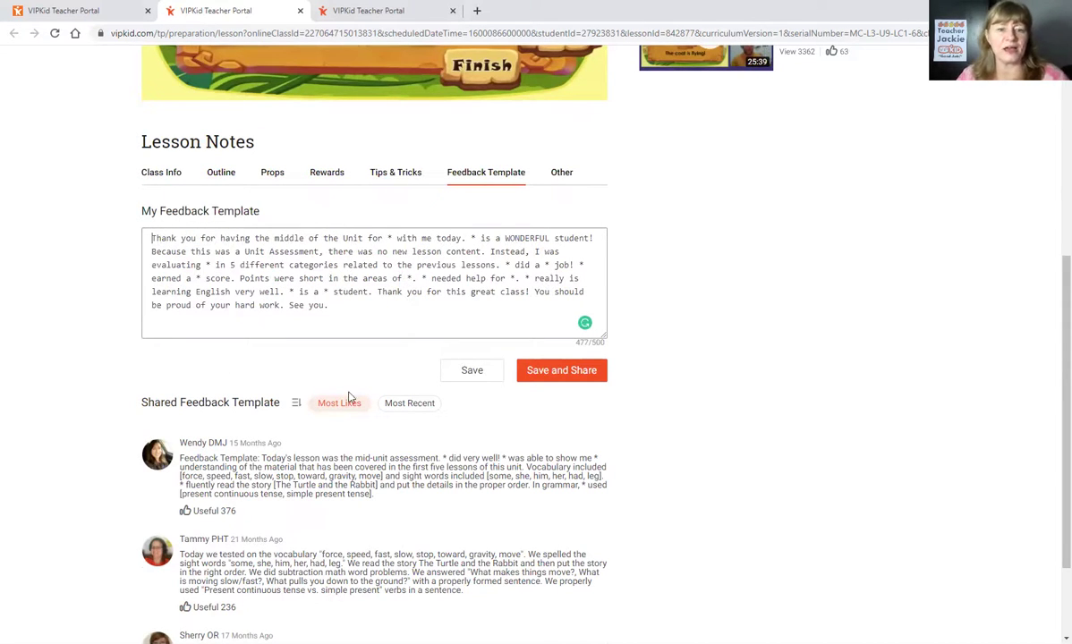
pyautogui.click(557, 370)
pyautogui.click(413, 348)
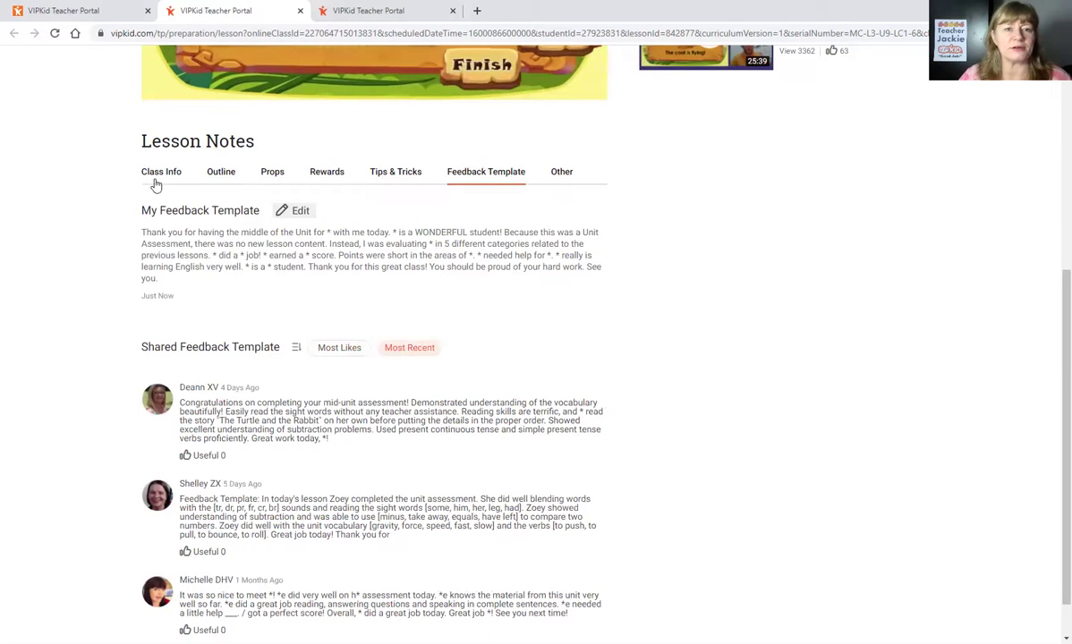
# Reopen the saved template, insert the "Feedback Template:" prefix at its start and remove it again, and save and share the template.
pyautogui.click(285, 209)
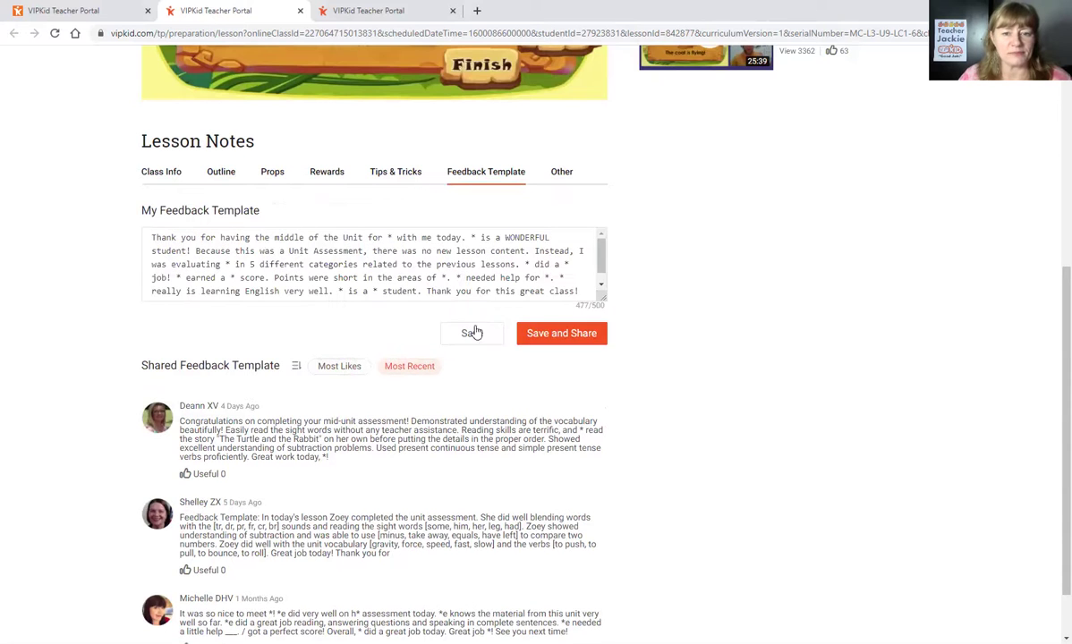
pyautogui.click(582, 283)
pyautogui.hotkey('ctrl', 'v')
pyautogui.click(216, 235)
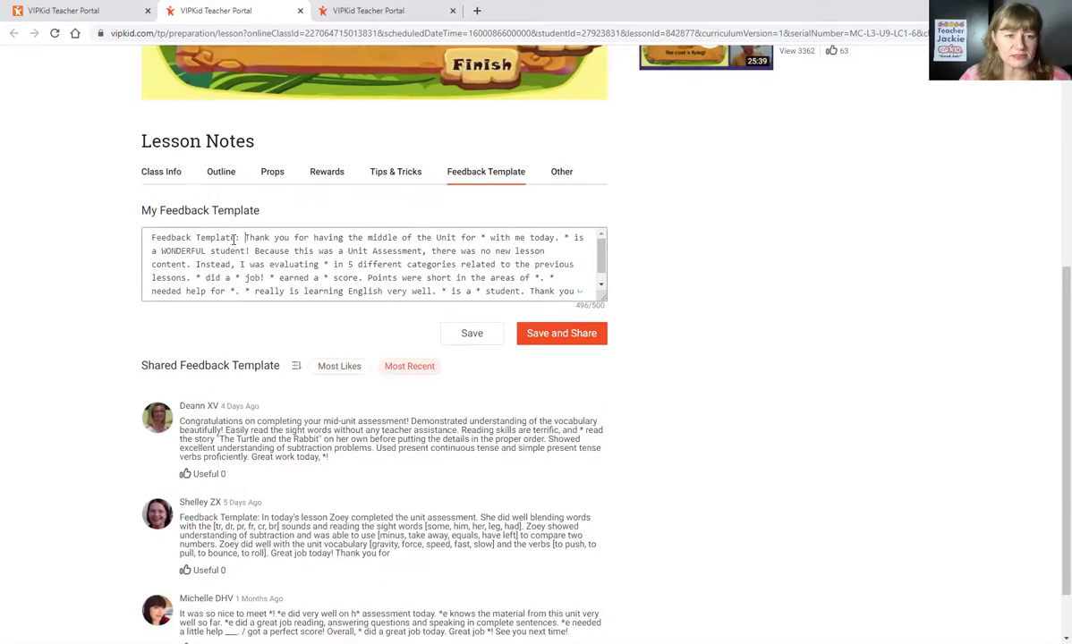
pyautogui.moveTo(236, 239); pyautogui.dragTo(133, 236)
pyautogui.hotkey('ctrl', 'c')
pyautogui.press('BackSpace')
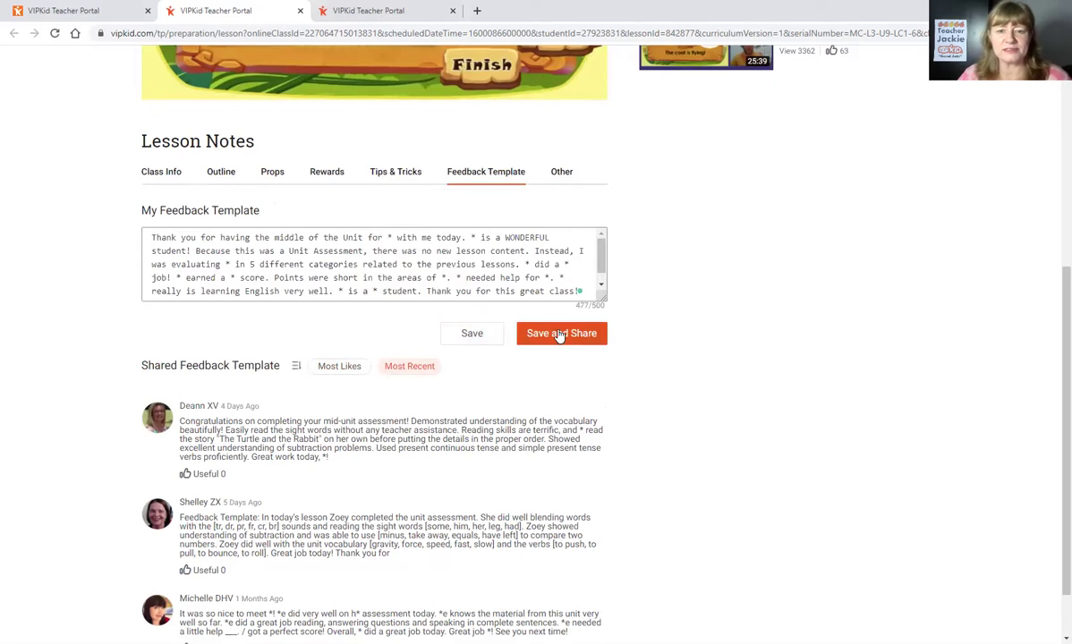
pyautogui.click(558, 334)
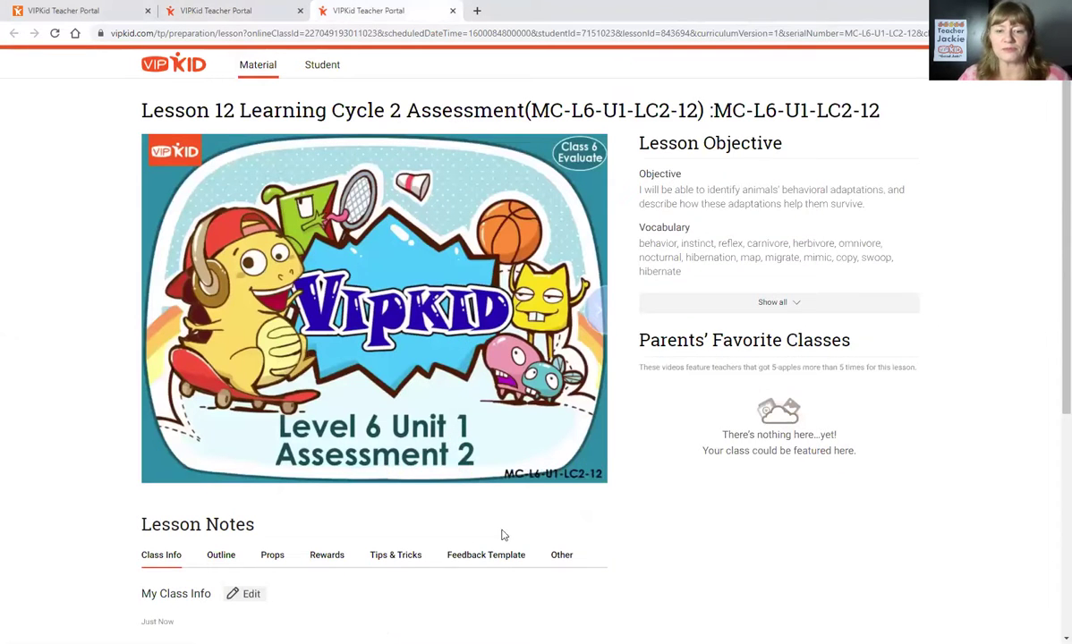
# Start editing my feedback template for the Lesson 12 Learning Cycle 2 Assessment and paste in the generic unit assessment feedback.
pyautogui.scroll(-3, 512, 472)
pyautogui.click(461, 300)
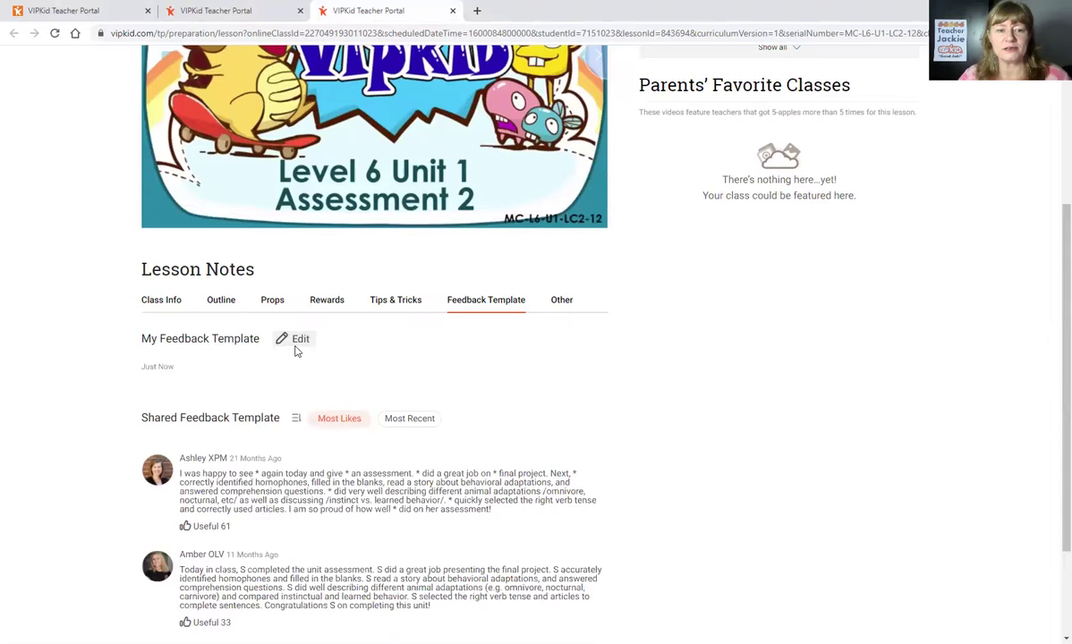
pyautogui.click(307, 340)
pyautogui.click(224, 398)
pyautogui.hotkey('ctrl', 'v')
pyautogui.hotkey('ctrl', 'a')
pyautogui.hotkey('ctrl', 'v')
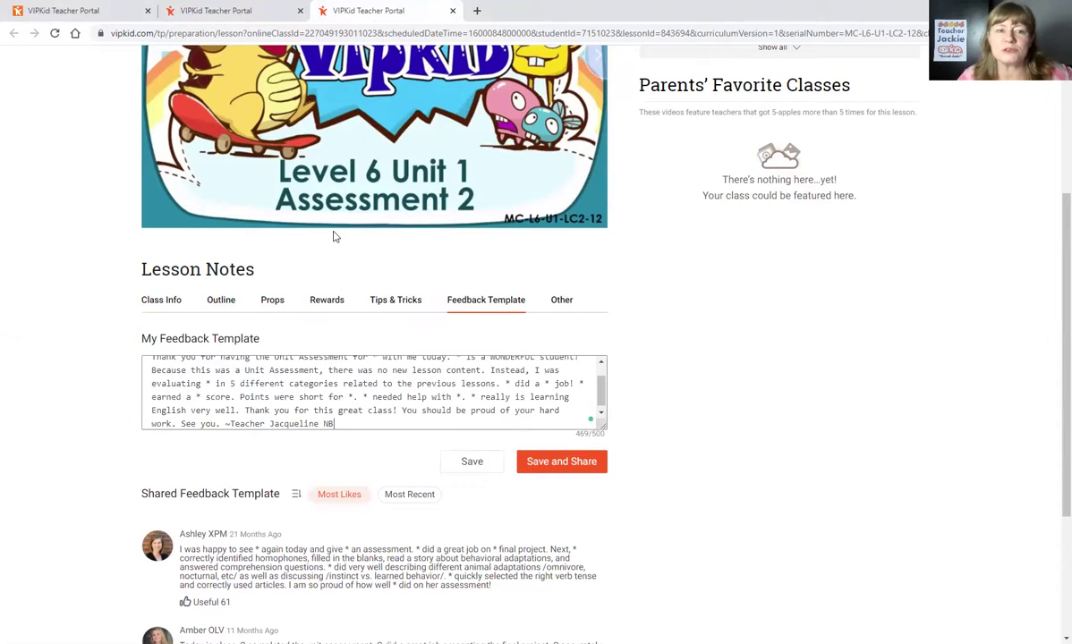
# Review the feedback template saved for the Lesson 6 Learning Cycle 1 Assessment and return to the Lesson 12 assessment.
pyautogui.click(235, 11)
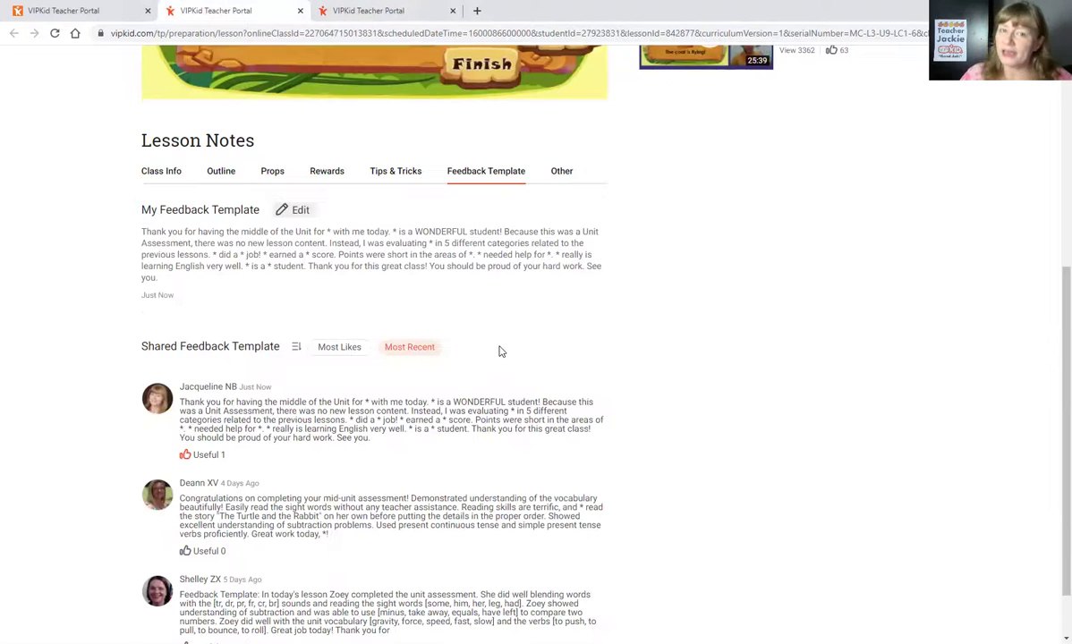
pyautogui.scroll(2, 500, 352)
pyautogui.scroll(2, 416, 277)
pyautogui.scroll(1, 385, 289)
pyautogui.scroll(-3, 385, 289)
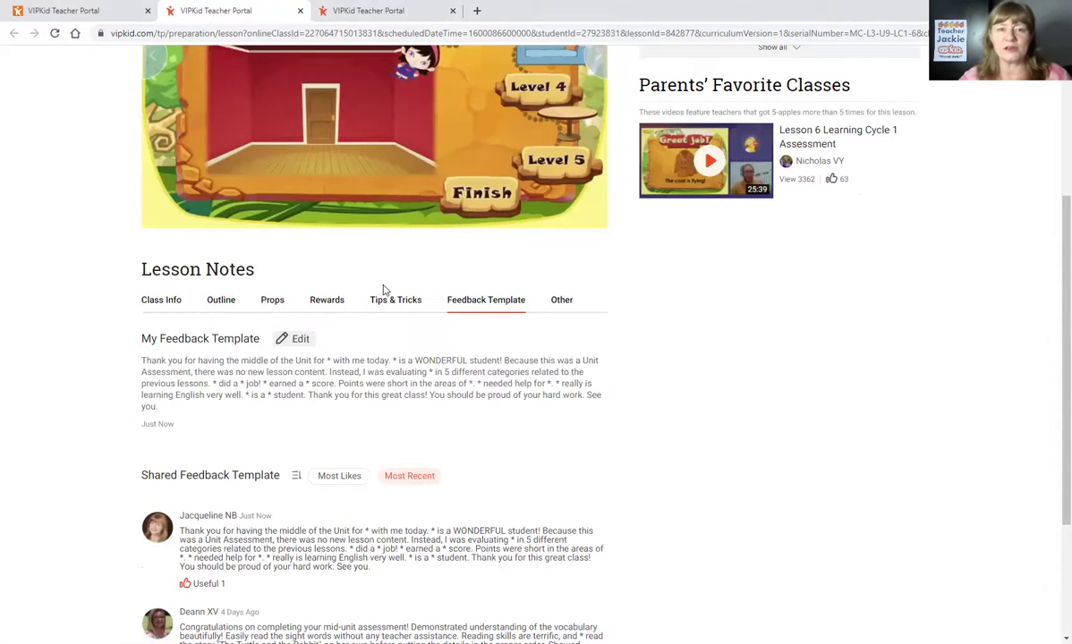
pyautogui.click(345, 12)
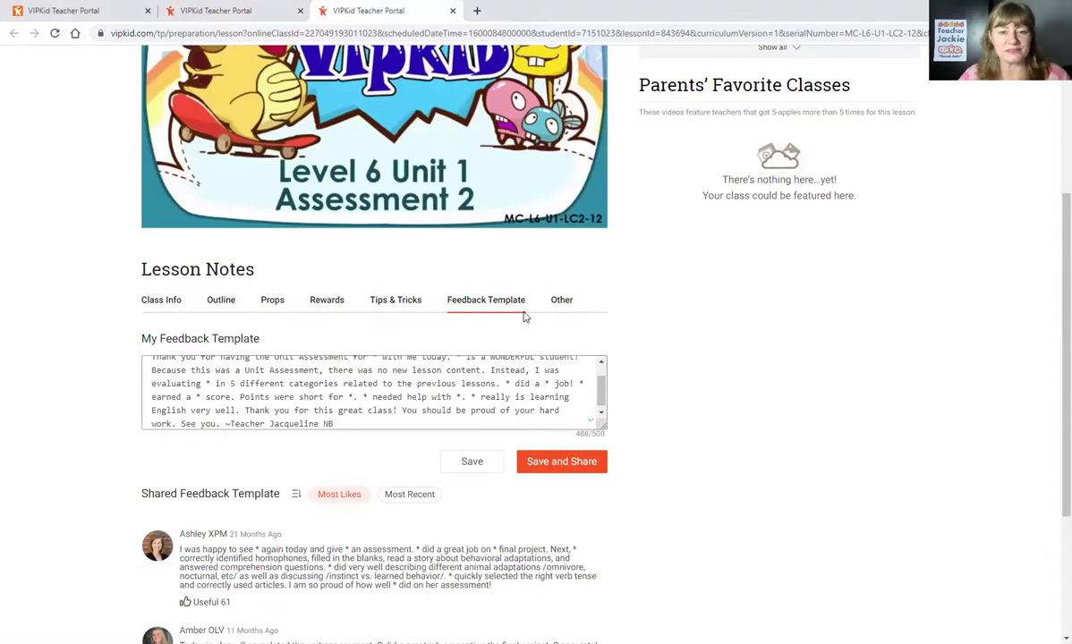
# Enlarge the feedback text box to fit the whole paragraph and delete the extra text in front of "Thank you for having the Unit Assessment".
pyautogui.scroll(2, 639, 318)
pyautogui.scroll(-3, 639, 318)
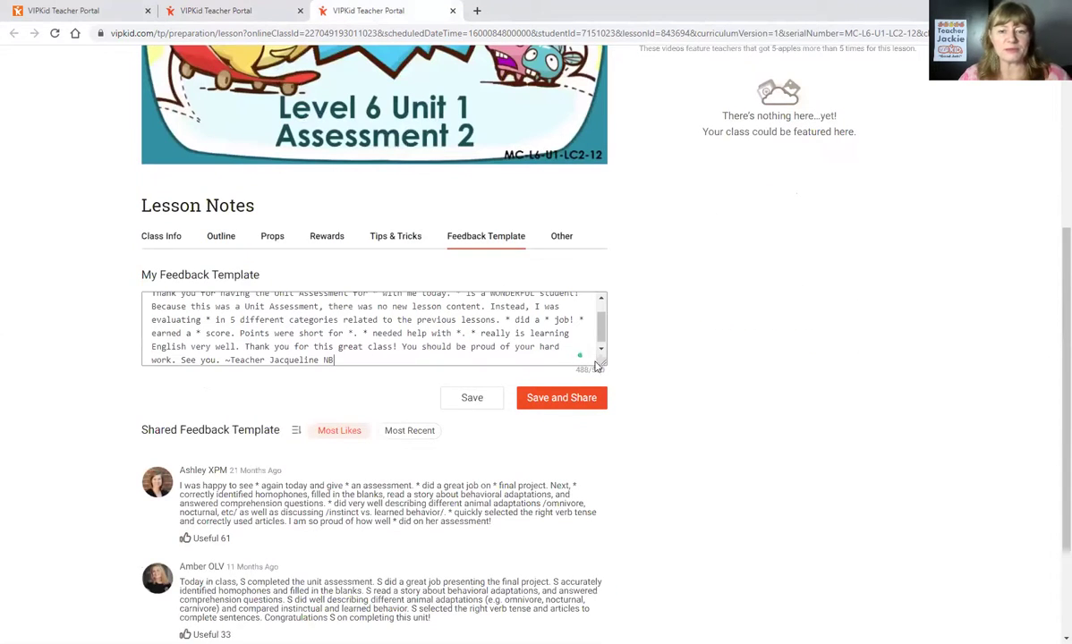
pyautogui.hotkey('ctrl', 'a')
pyautogui.click(609, 368)
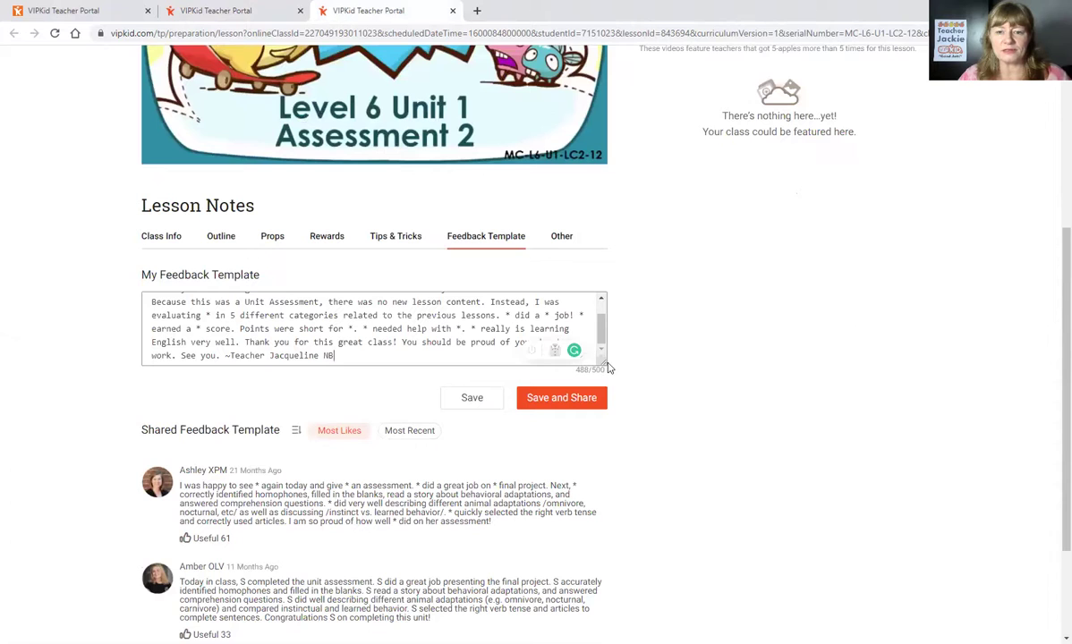
pyautogui.moveTo(603, 362); pyautogui.dragTo(605, 431)
pyautogui.hotkey('shift', 'Home')
pyautogui.press('BackSpace')
pyautogui.press('Delete')
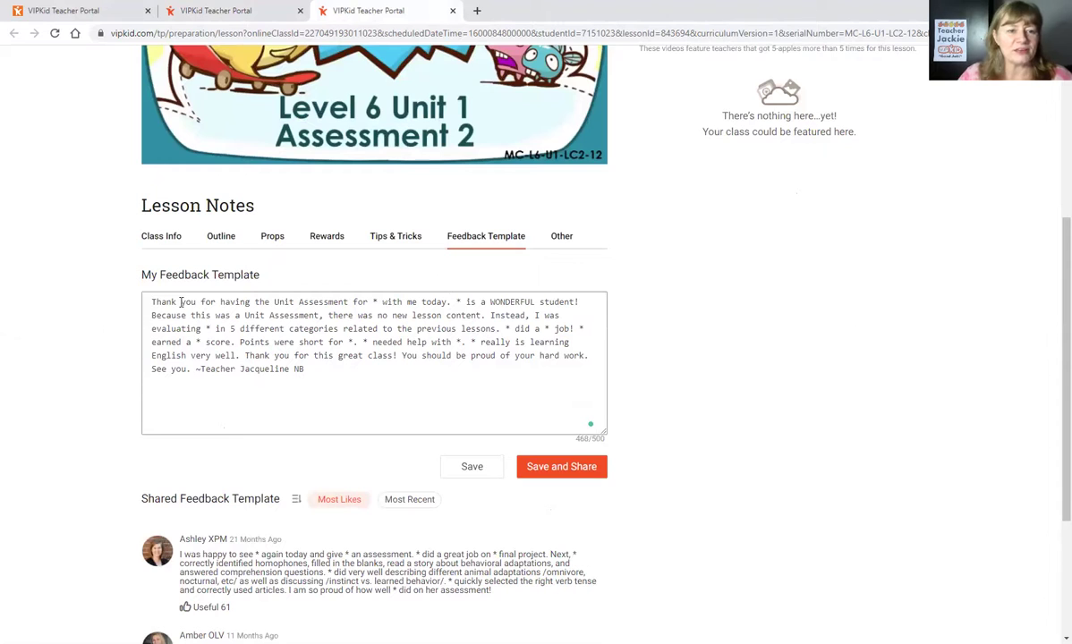
# Check the feedback wording against the Level 6 Unit 1 Assessment 2 slides by advancing to the Game Map on slide 4.
pyautogui.tripleClick(507, 295)
pyautogui.click(236, 315)
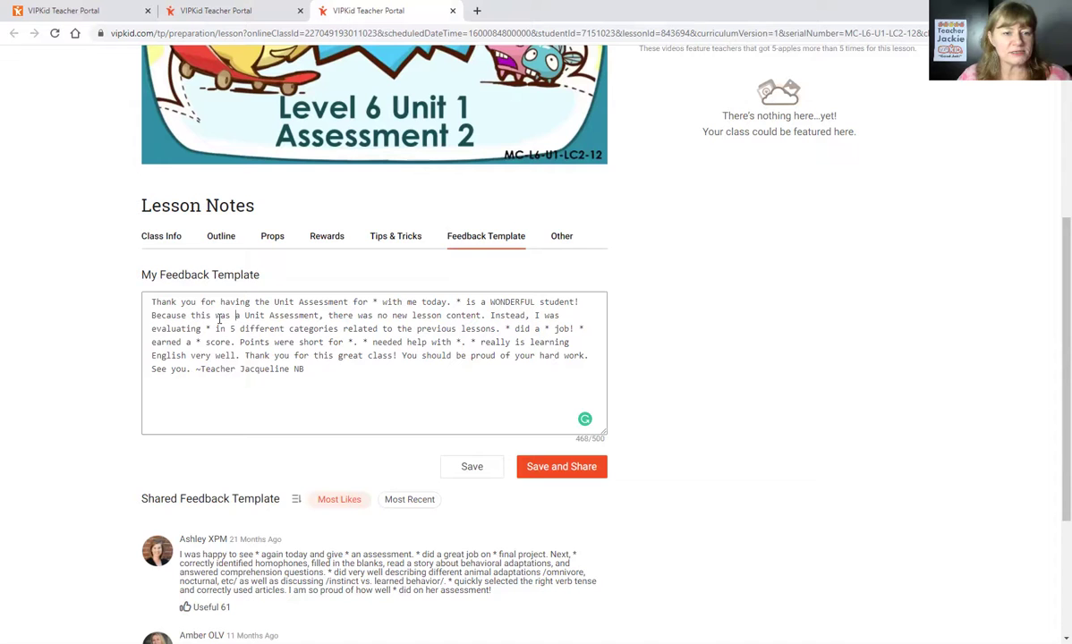
pyautogui.scroll(2, 461, 233)
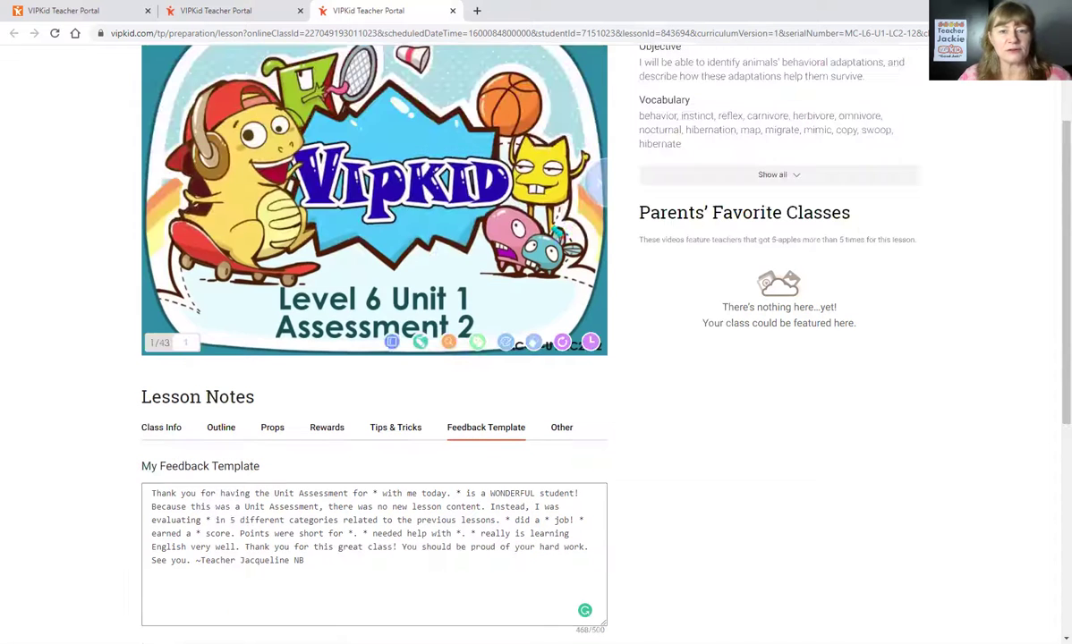
pyautogui.click(601, 192)
pyautogui.click(601, 192)
pyautogui.click(601, 193)
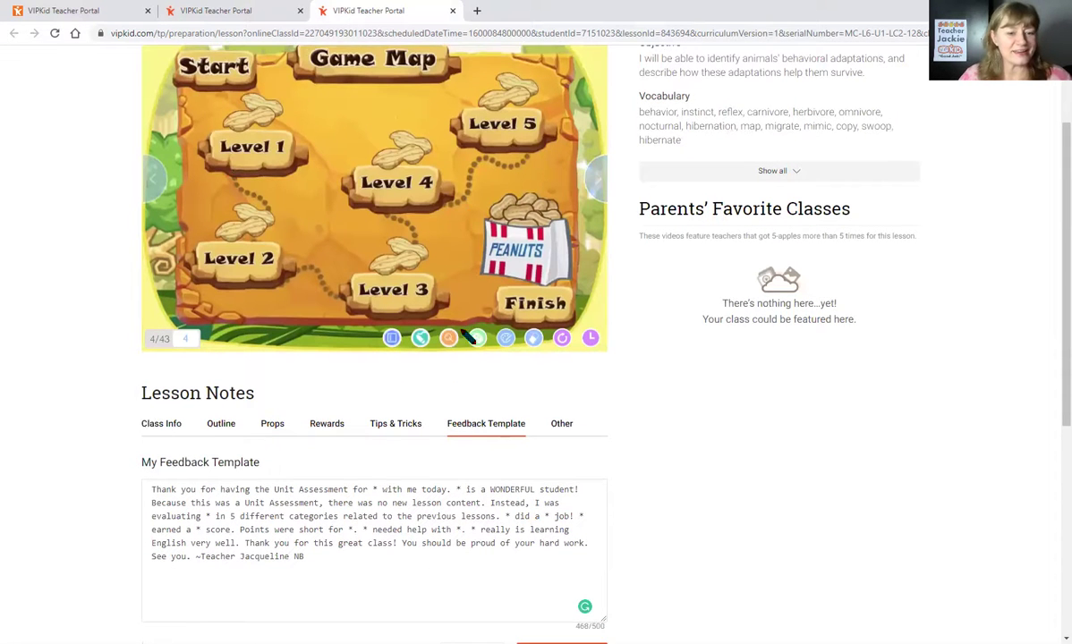
# Save and share the feedback template, sort the shared templates by most recent, and mark the new entry as useful.
pyautogui.scroll(-2, 182, 313)
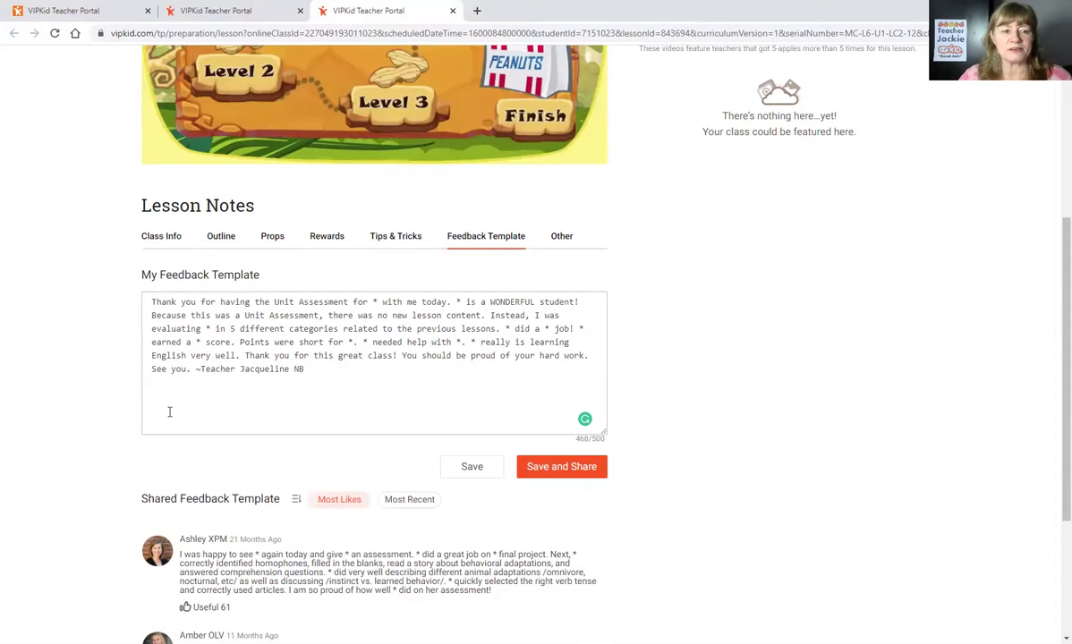
pyautogui.click(555, 467)
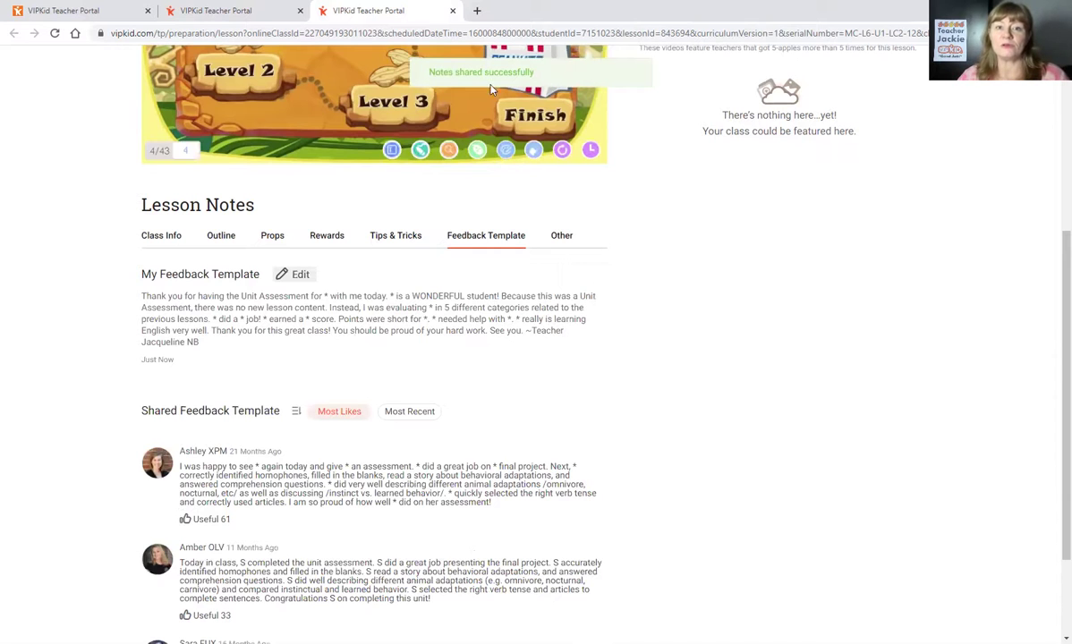
pyautogui.click(409, 413)
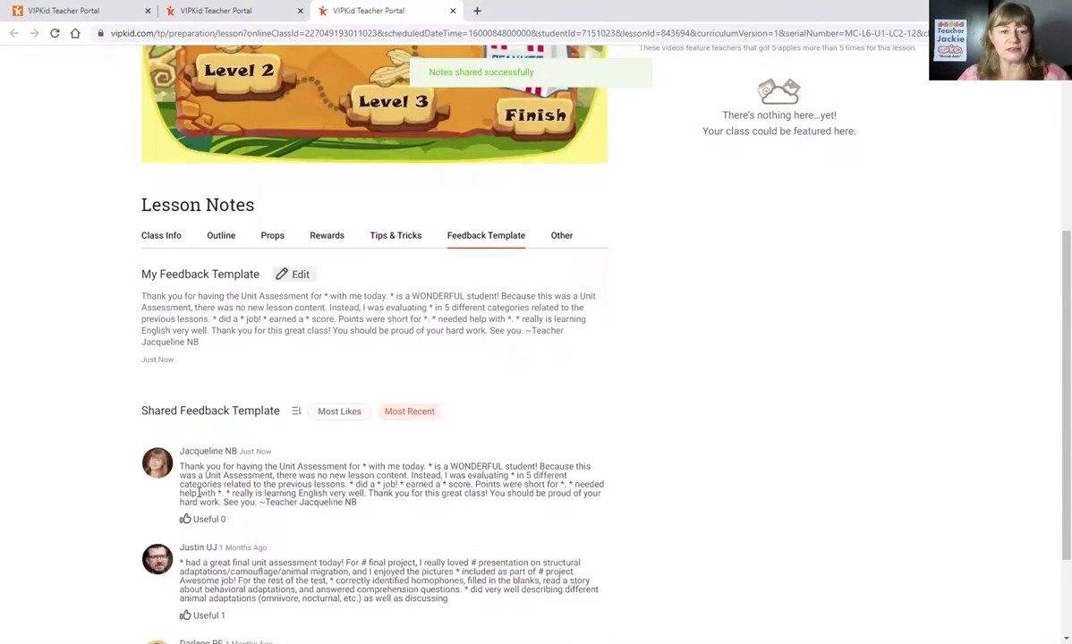
pyautogui.click(185, 519)
pyautogui.scroll(-1, 188, 497)
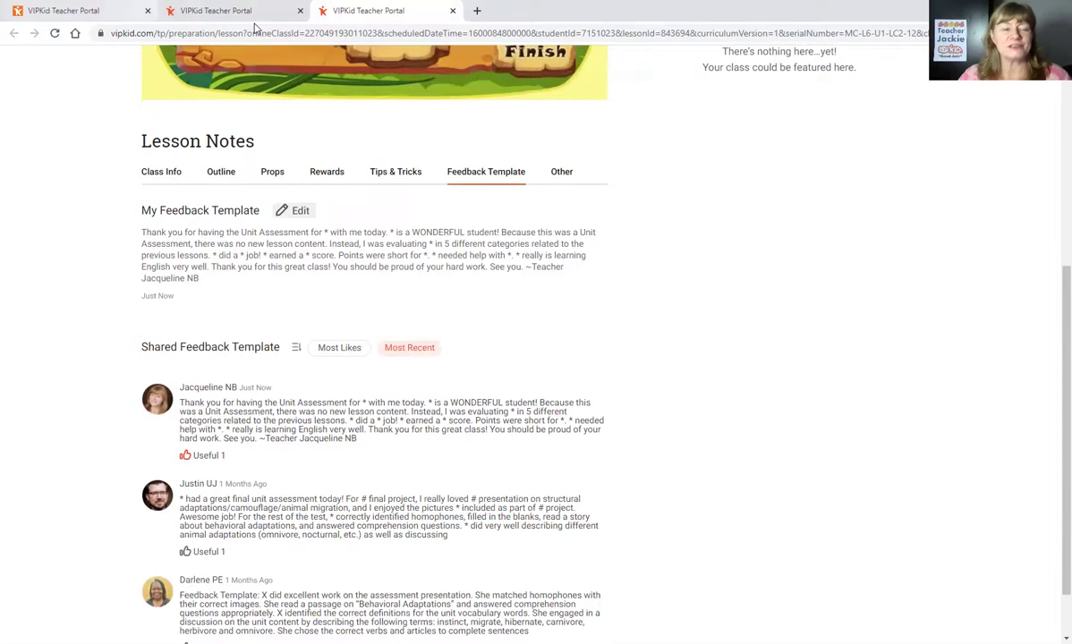
# Review the Lesson 12 student's profile, including the class totals and previous teachers' tips, and return to the lesson material.
pyautogui.scroll(4, 372, 300)
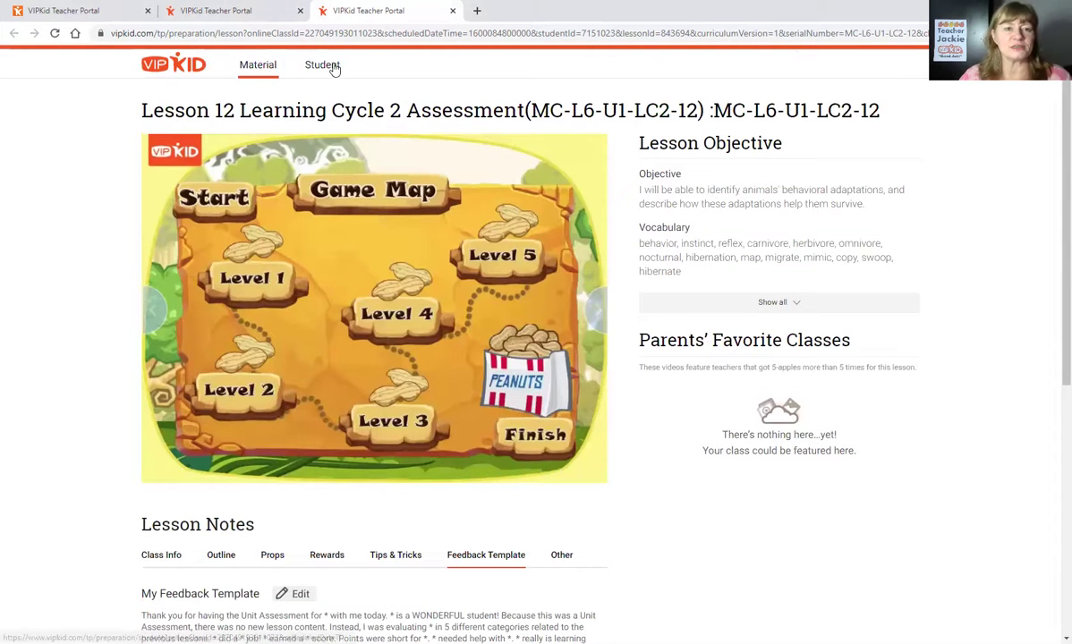
pyautogui.click(331, 67)
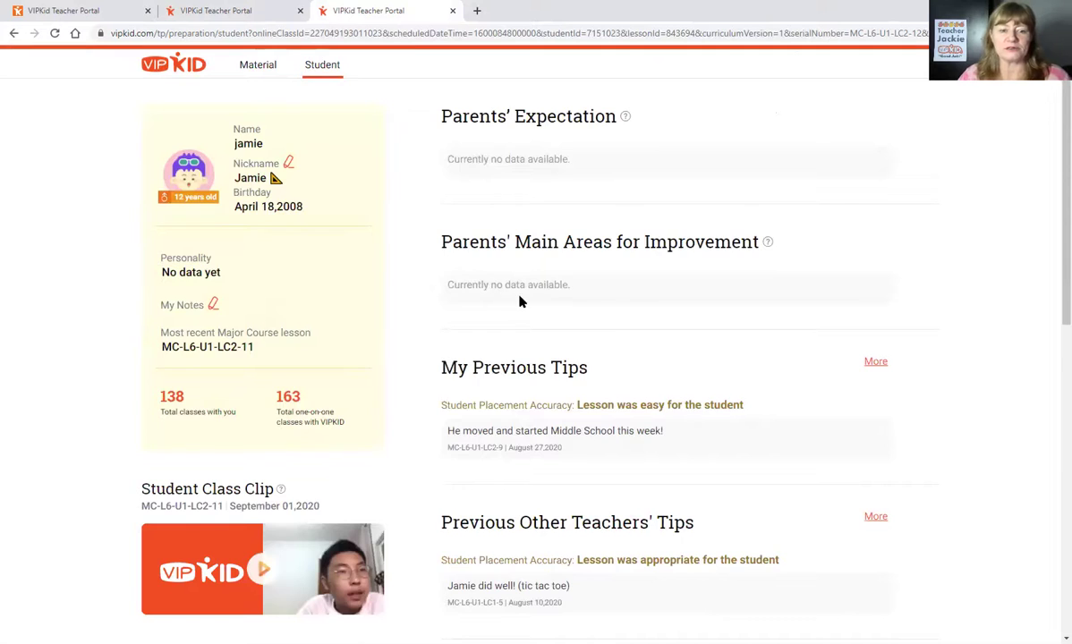
pyautogui.scroll(-3, 201, 355)
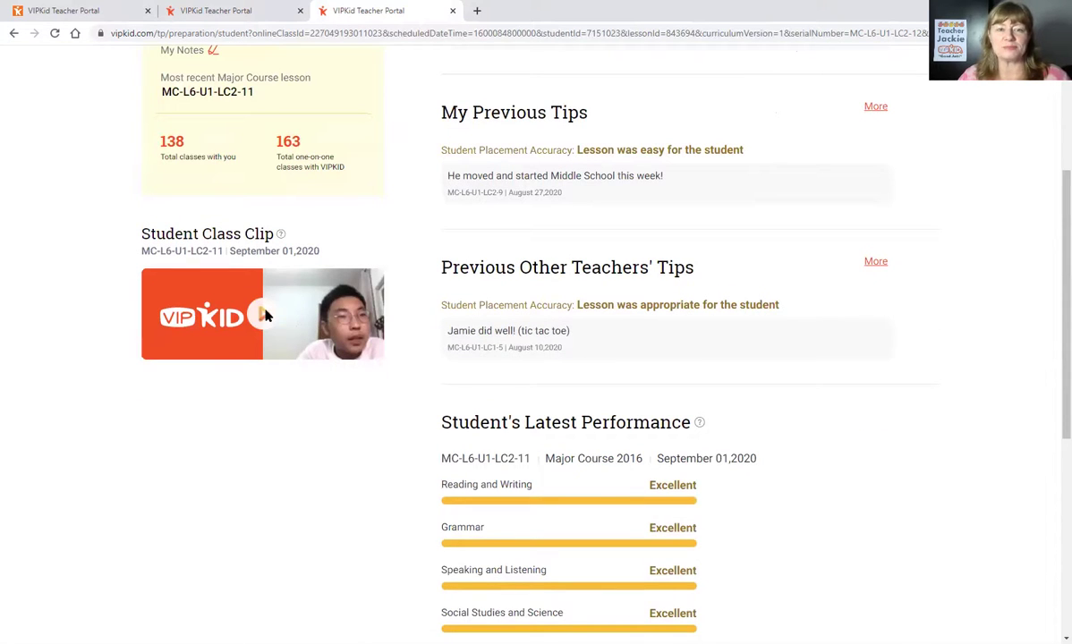
pyautogui.scroll(2, 264, 315)
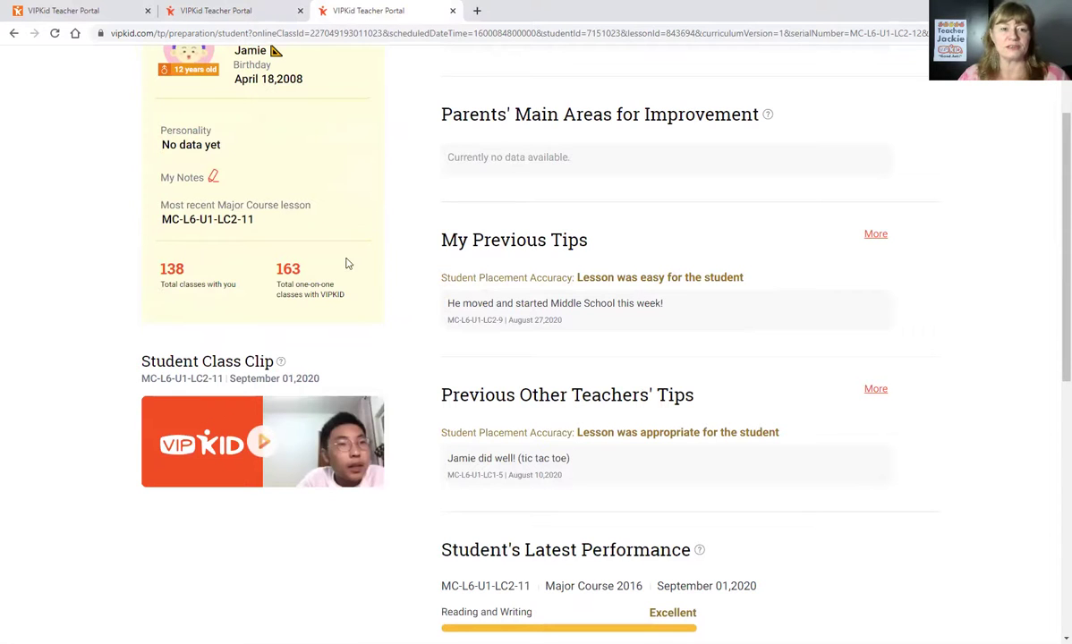
pyautogui.moveTo(327, 246); pyautogui.dragTo(343, 274)
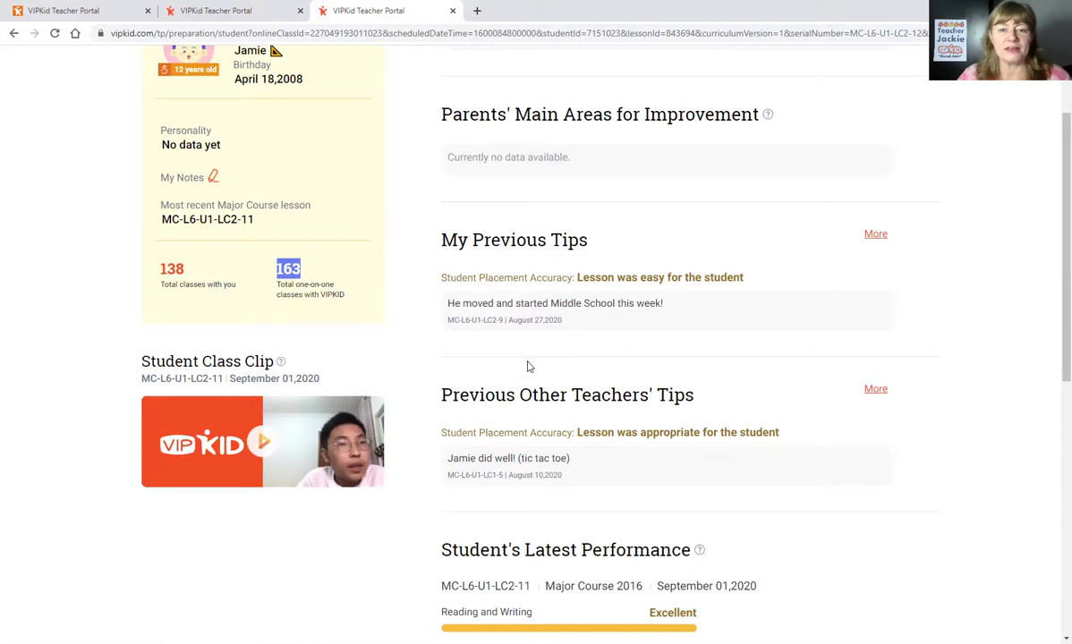
pyautogui.moveTo(529, 367); pyautogui.dragTo(496, 377)
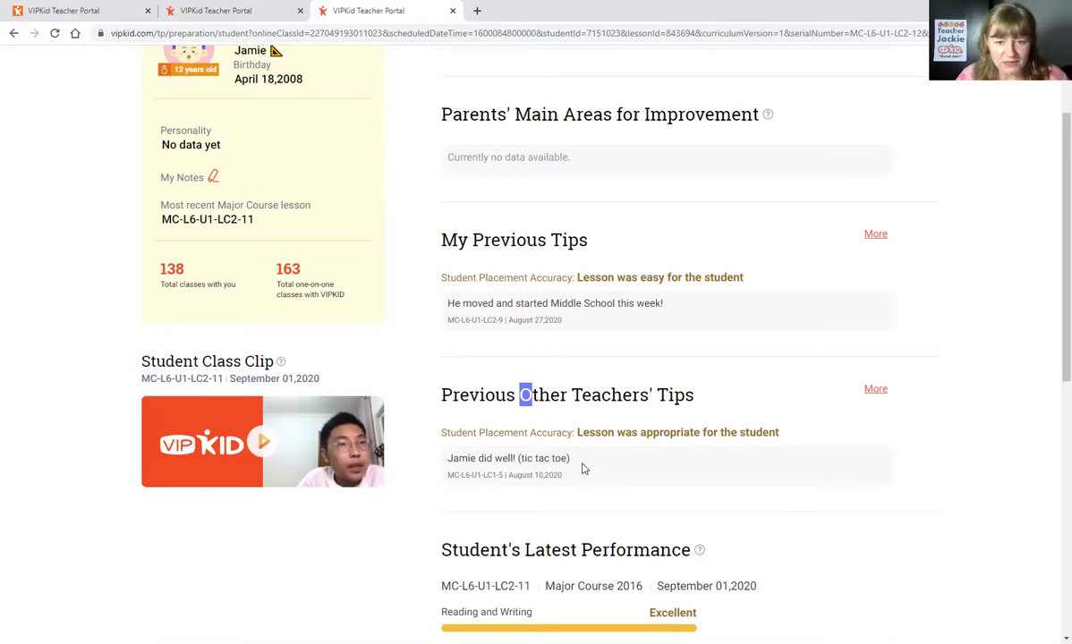
pyautogui.click(507, 452)
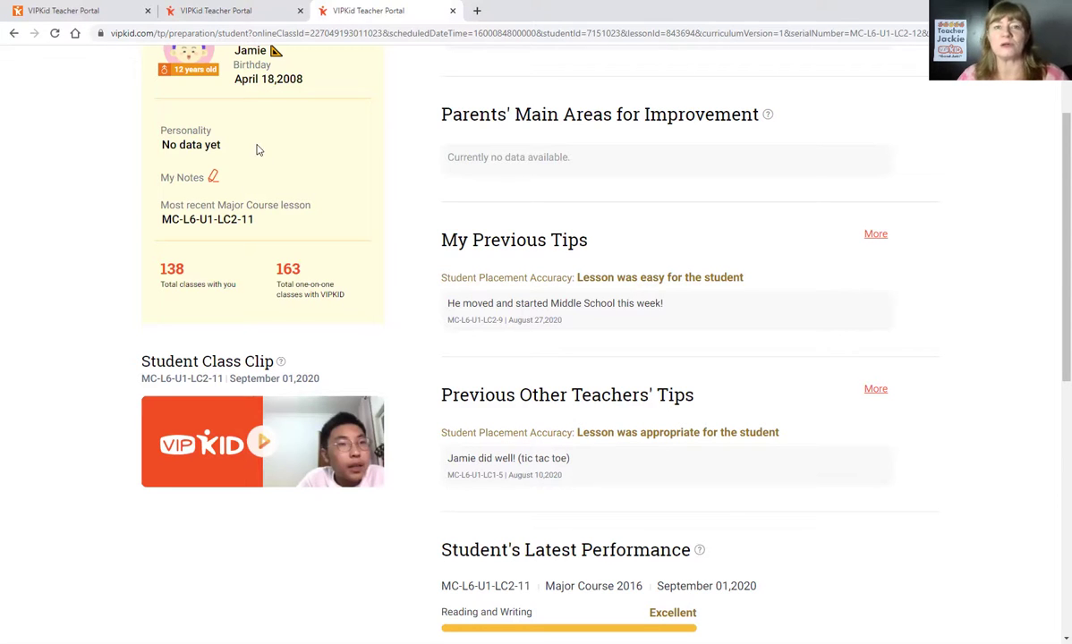
pyautogui.scroll(2, 202, 83)
pyautogui.click(257, 64)
# Review the student profile for the Lesson 6 Learning Cycle 1 Assessment, including the previous tips, and return to its lesson material.
pyautogui.click(253, 11)
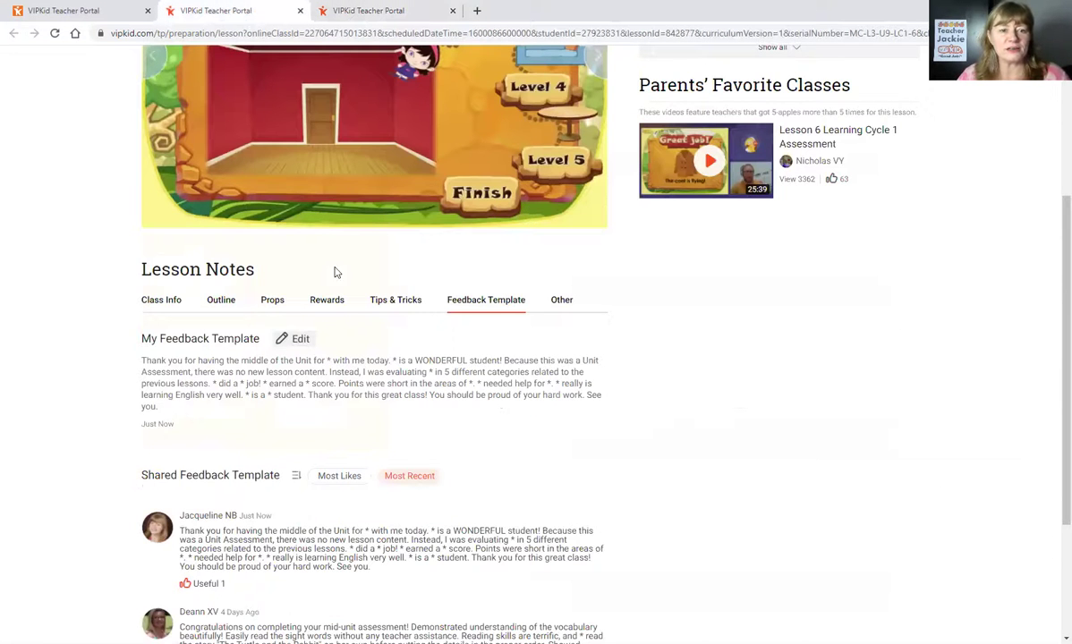
pyautogui.scroll(3, 336, 272)
pyautogui.click(318, 66)
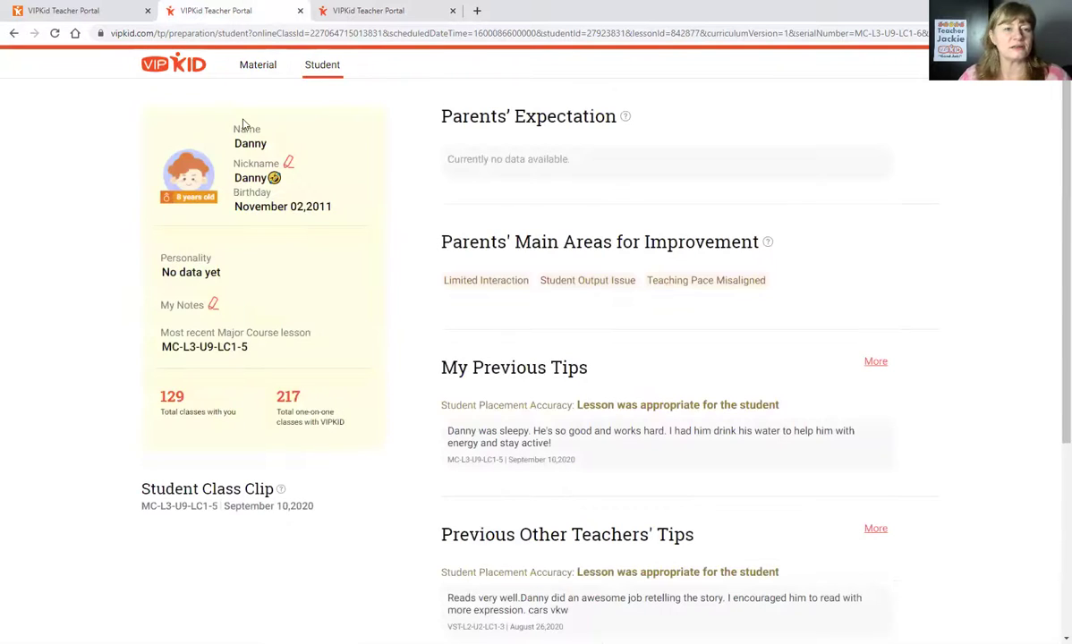
pyautogui.scroll(-3, 308, 357)
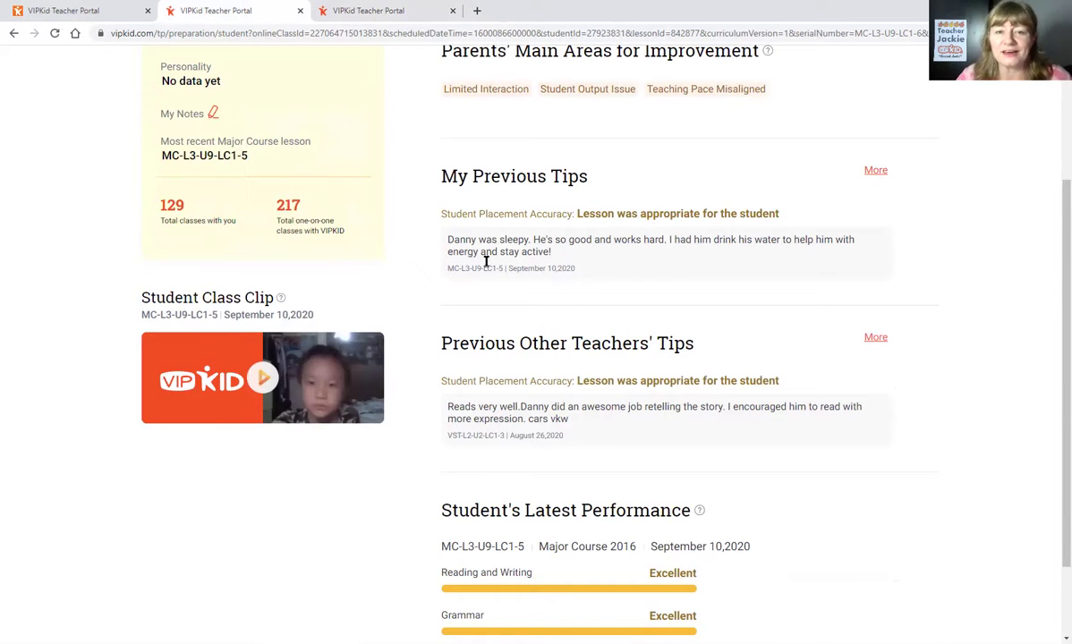
pyautogui.scroll(3, 511, 307)
pyautogui.click(266, 68)
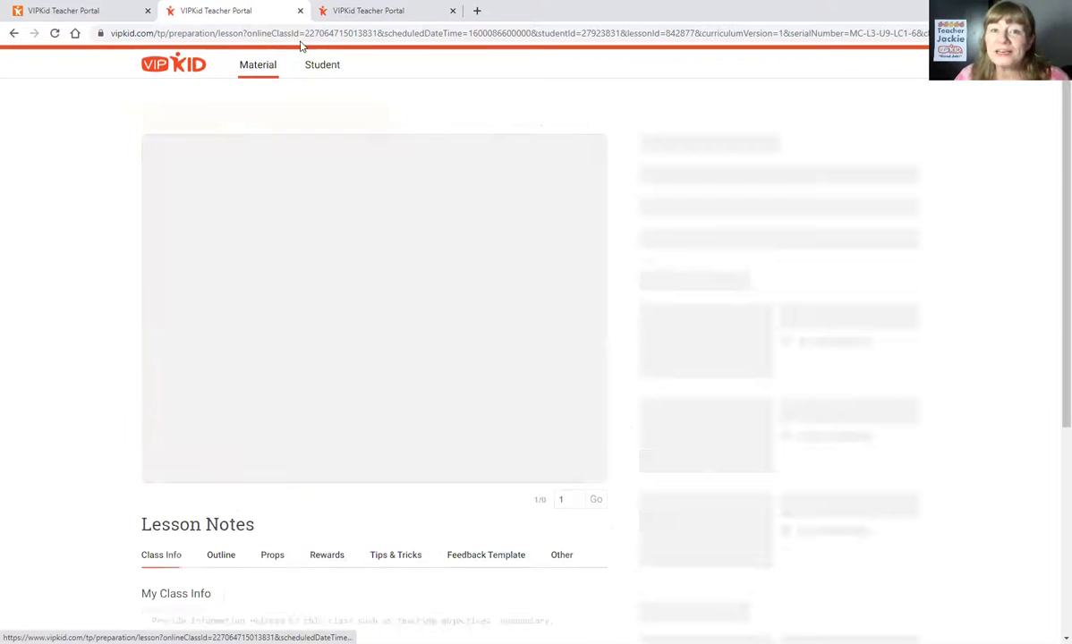
# Look over the upcoming classes list, and highlight the saved feedback template of the Lesson 12 assessment.
pyautogui.click(114, 10)
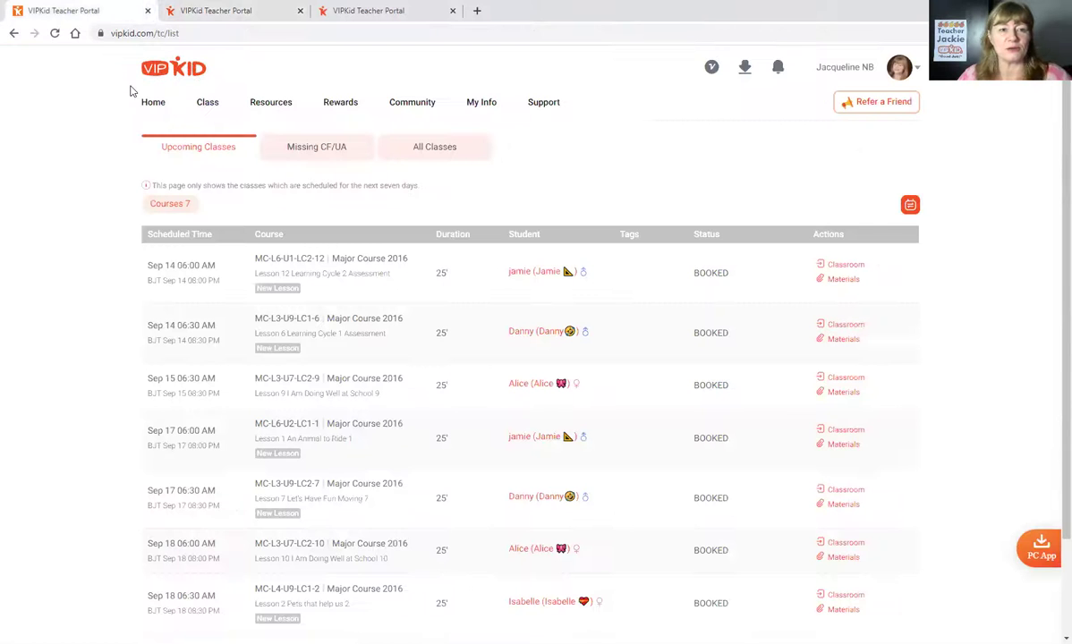
pyautogui.click(349, 9)
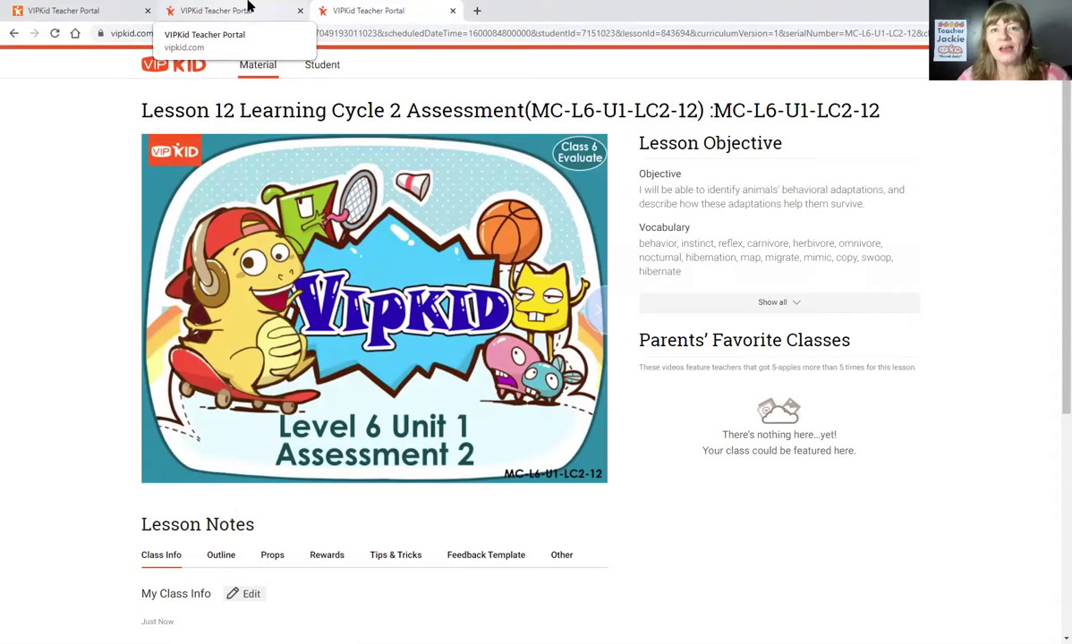
pyautogui.click(505, 538)
pyautogui.scroll(-3, 448, 399)
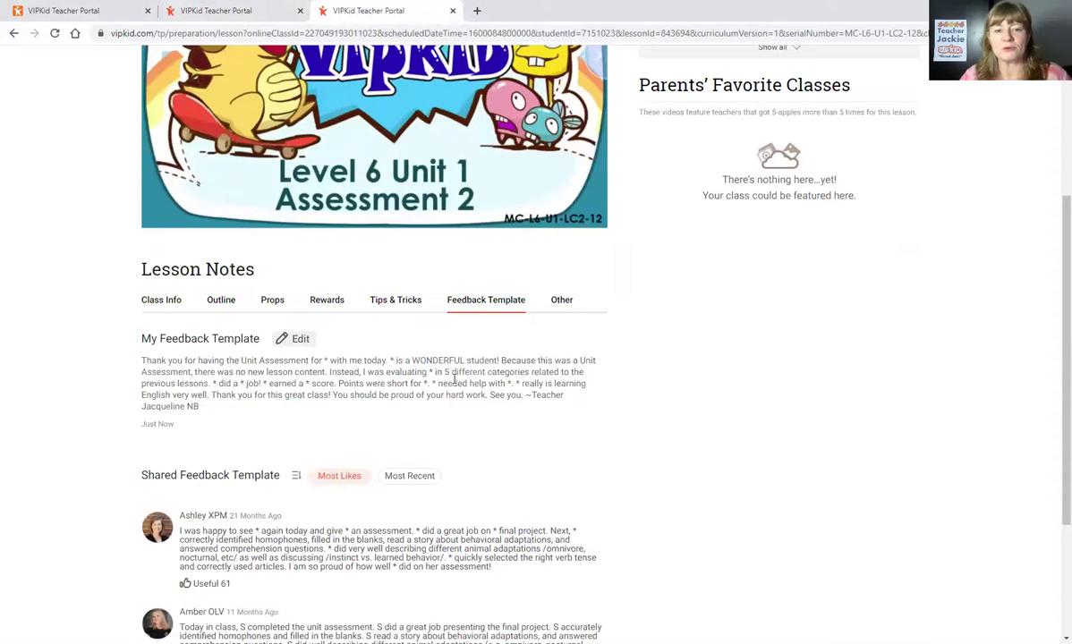
pyautogui.tripleClick(454, 379)
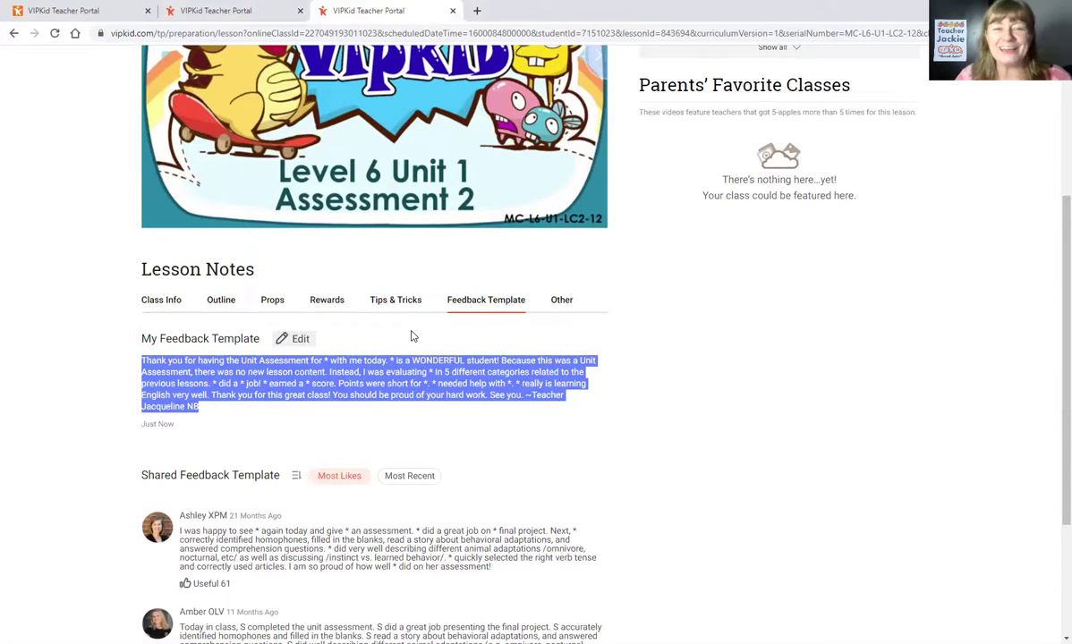
# Look through the Lesson 12 class info, outline and rewards notes, and return to the feedback template.
pyautogui.click(155, 304)
pyautogui.click(219, 301)
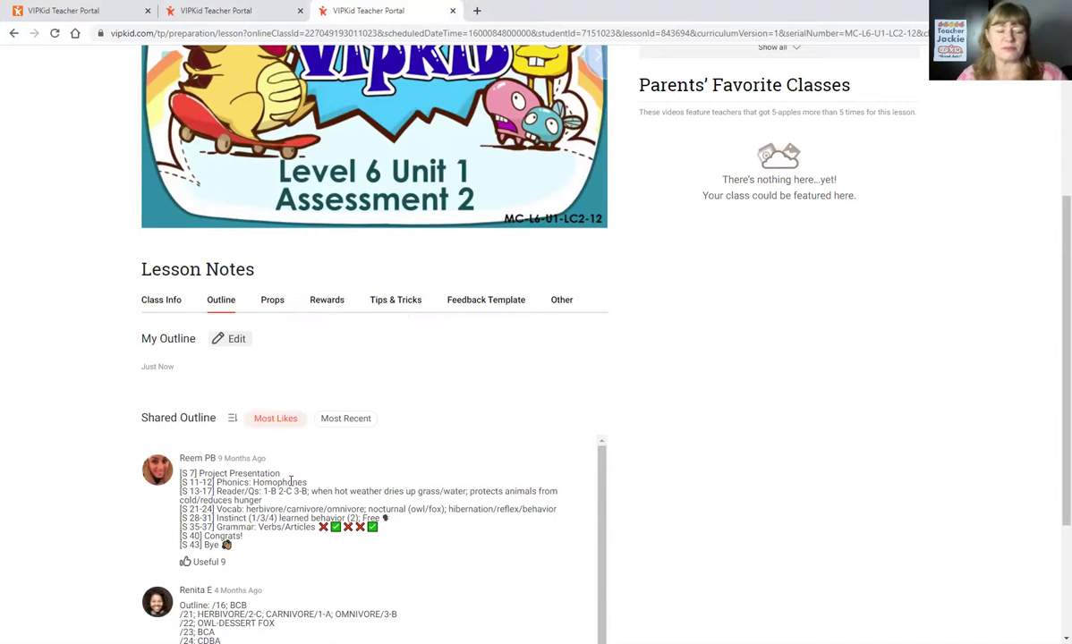
pyautogui.scroll(-1, 252, 492)
pyautogui.scroll(1, 242, 598)
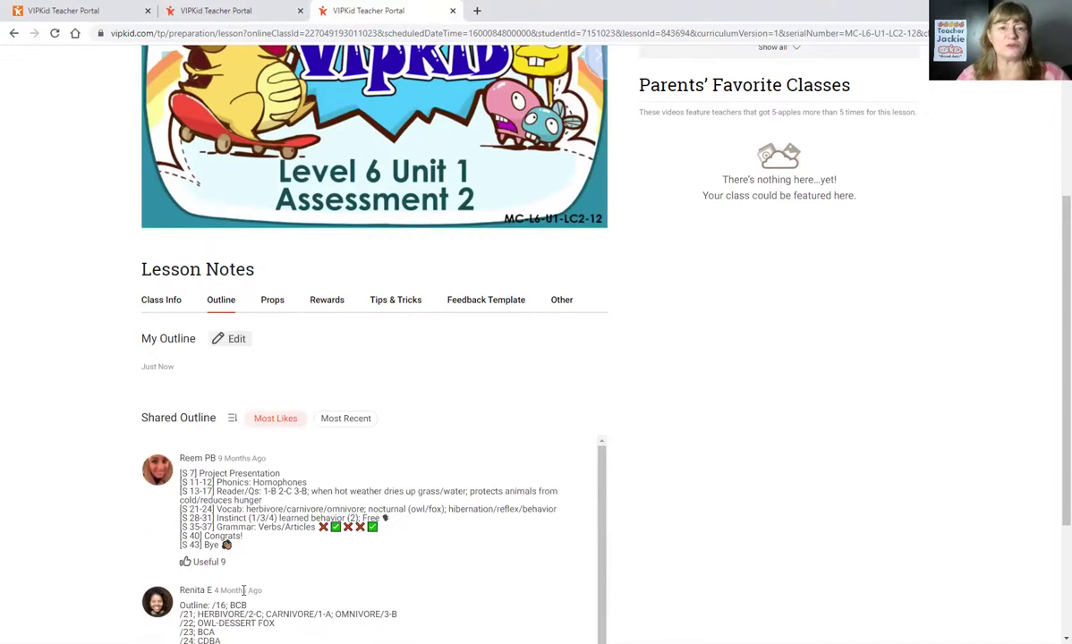
pyautogui.click(326, 300)
pyautogui.scroll(1, 376, 358)
pyautogui.click(502, 408)
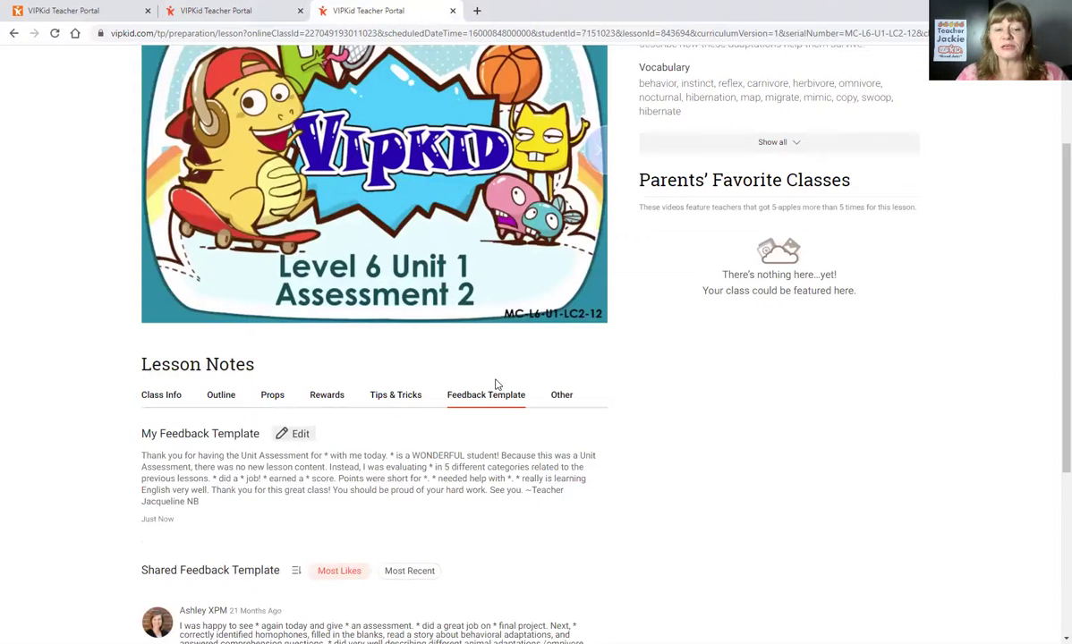